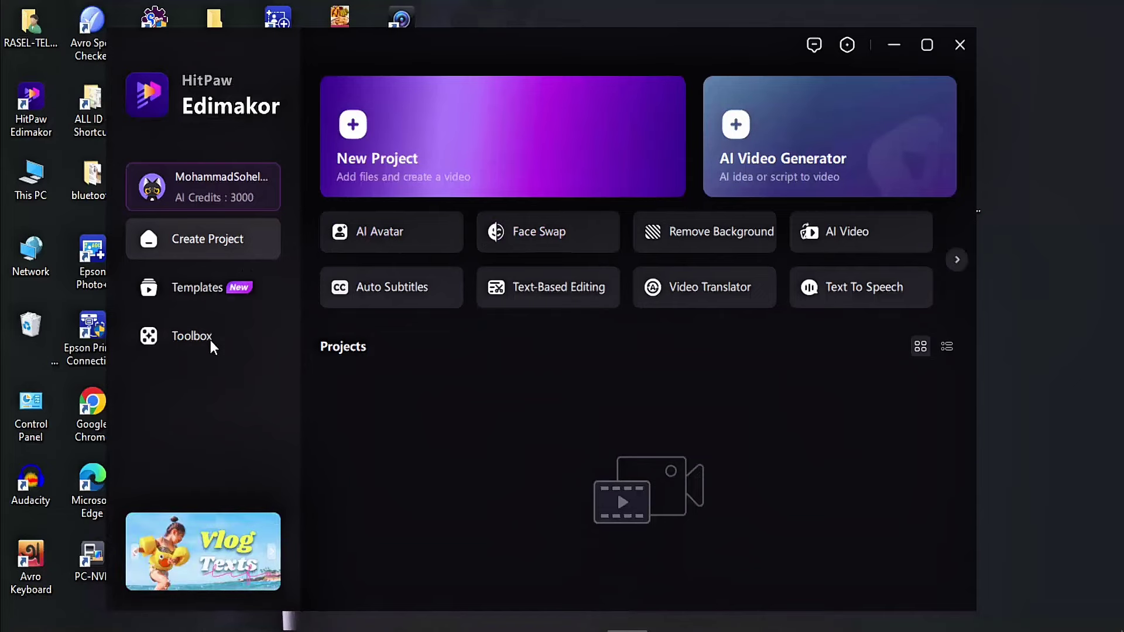
Step: Open the Text to Video tool from the toolbox and maximize the editor window
click(164, 342)
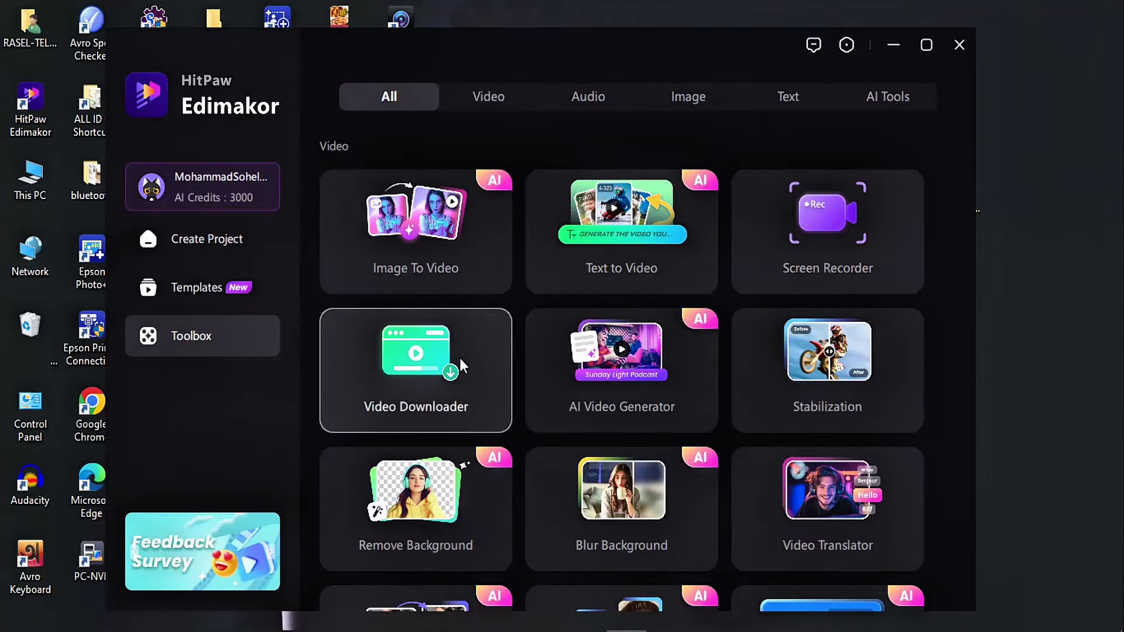
scroll(790, 375, down, 2)
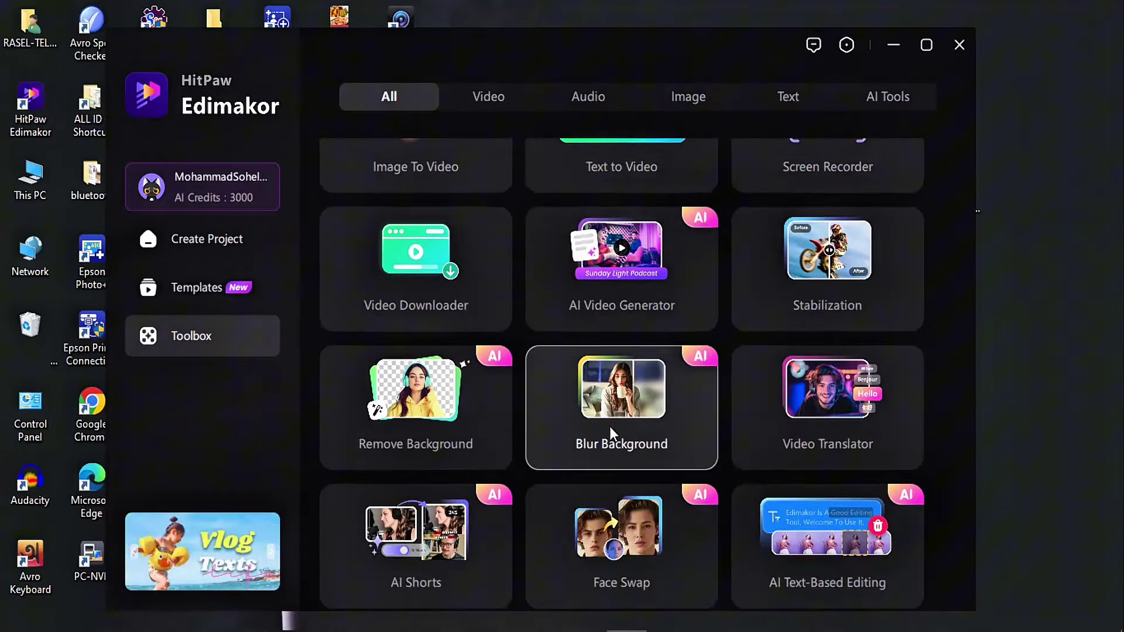
scroll(610, 426, down, 7)
scroll(703, 427, down, 10)
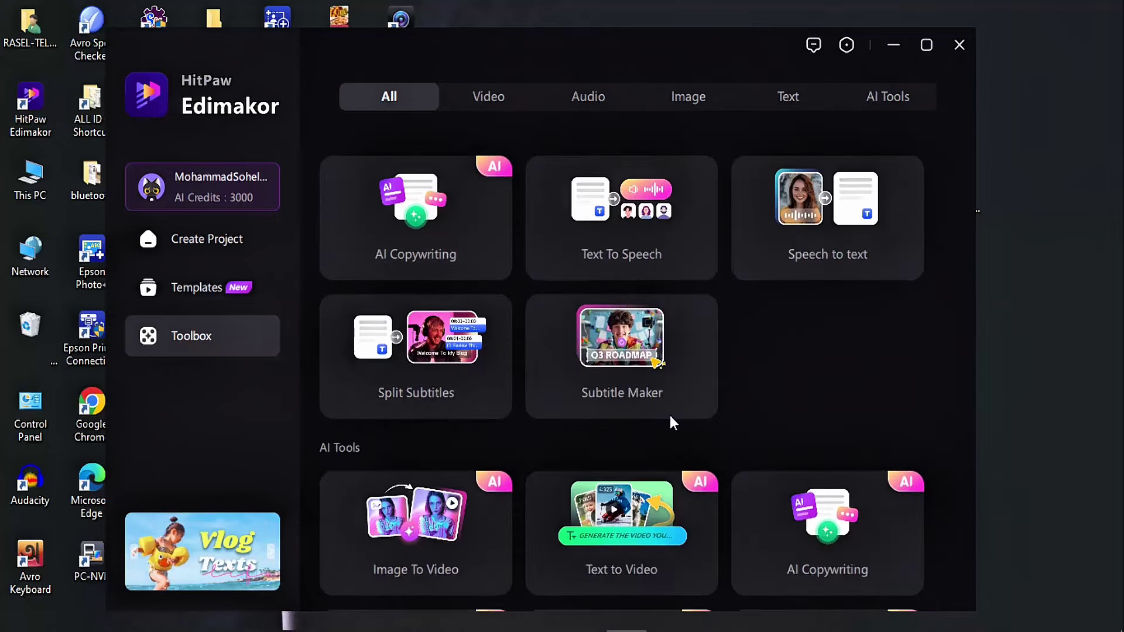
scroll(637, 515, down, 12)
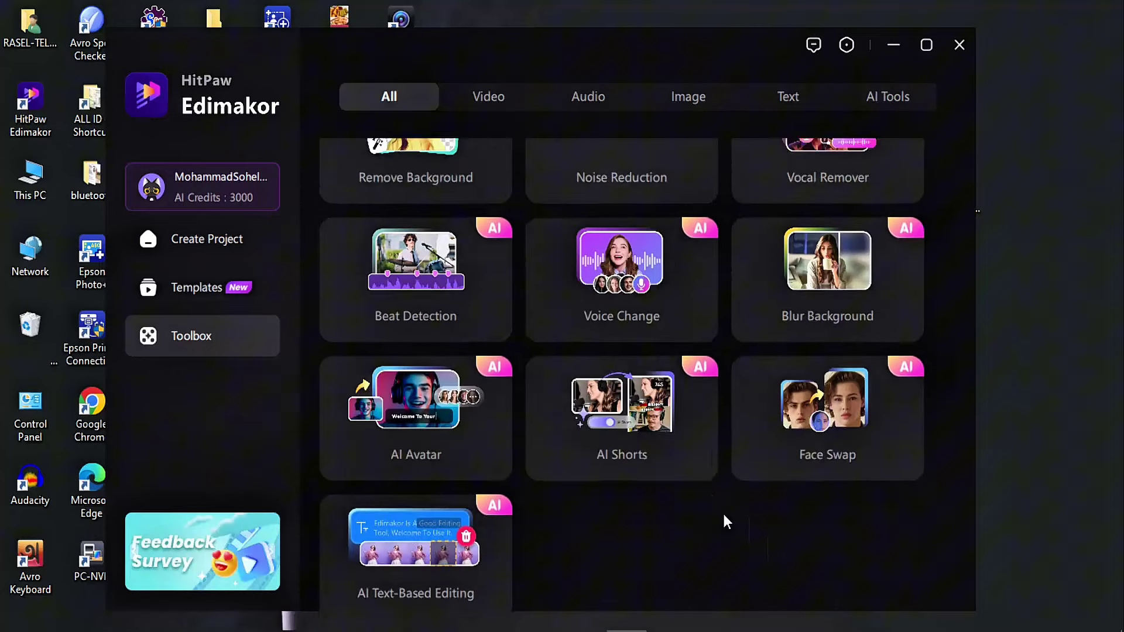
click(423, 108)
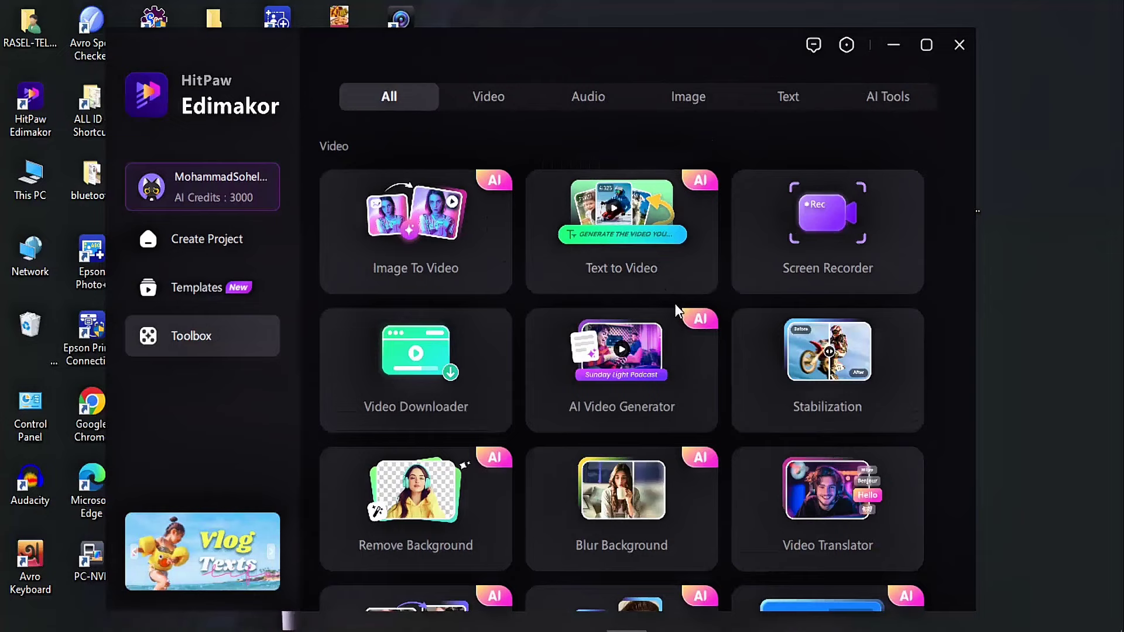
click(628, 231)
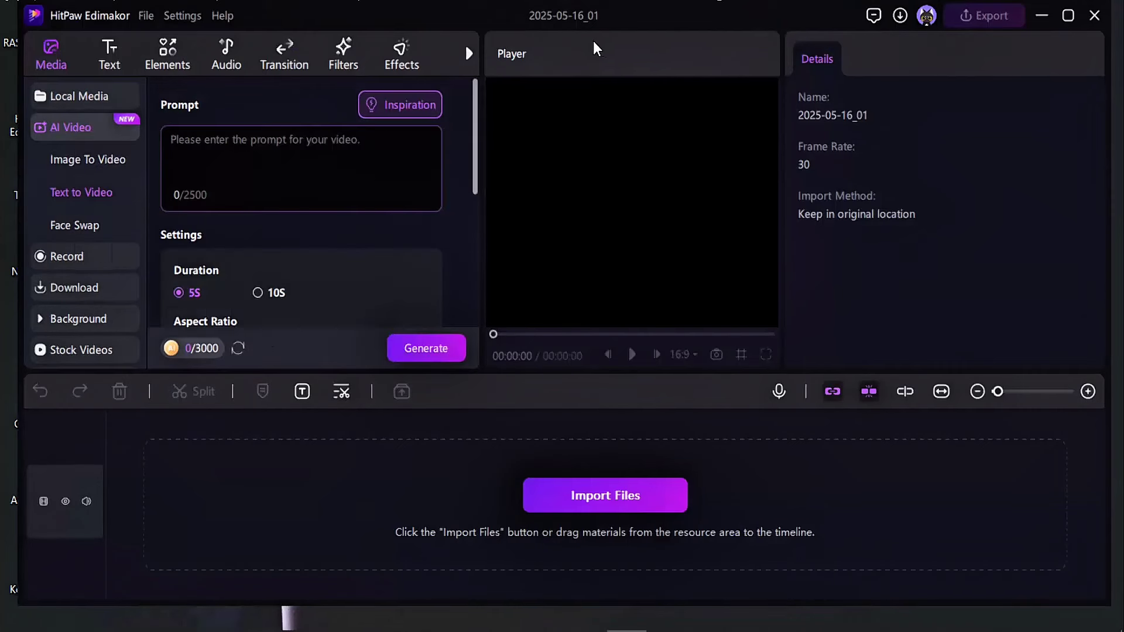
double_click(598, 16)
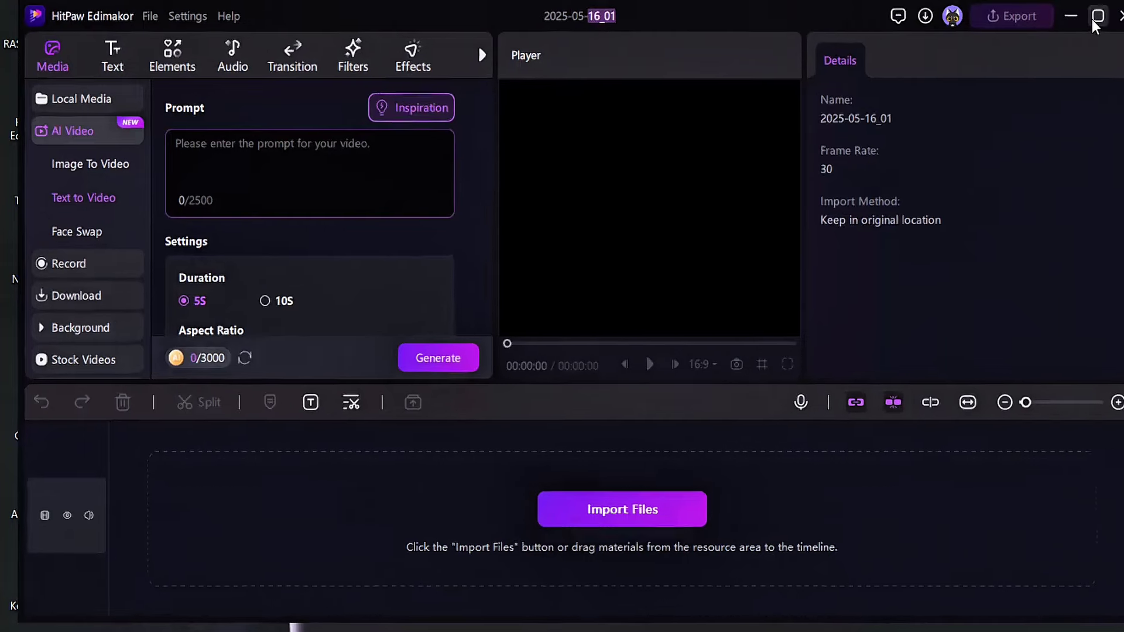
click(1094, 21)
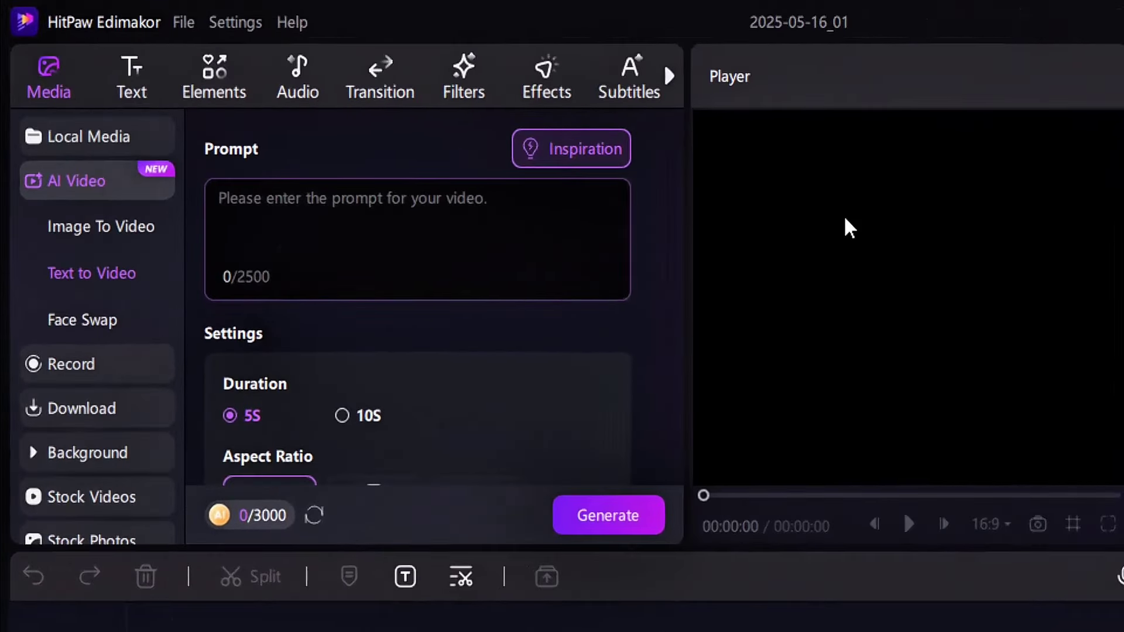
click(134, 89)
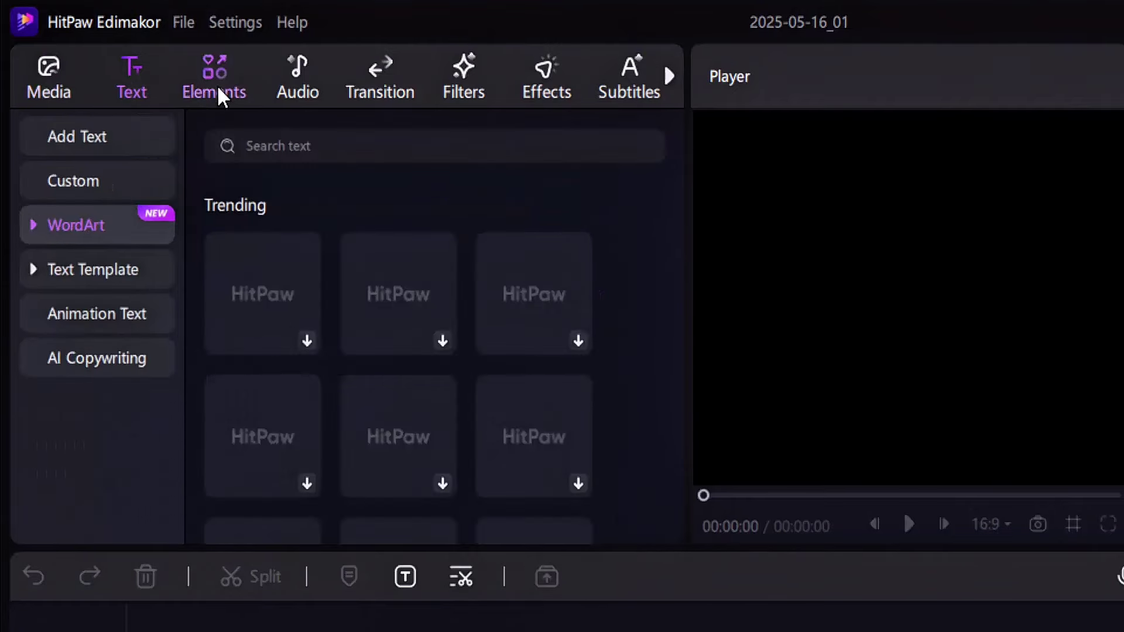
click(218, 89)
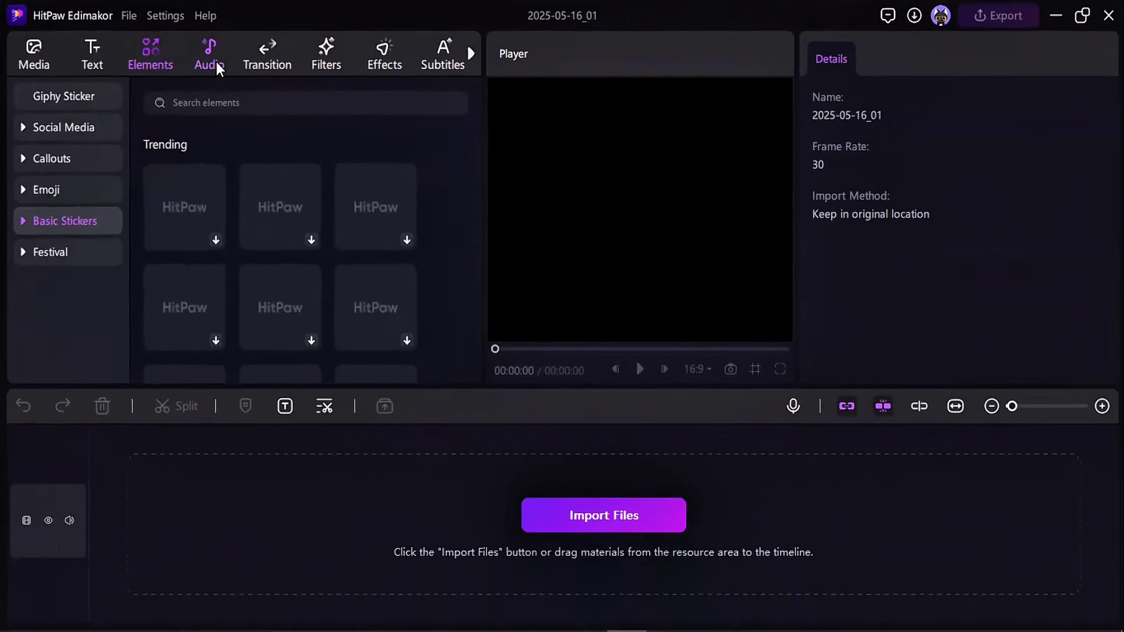
click(216, 61)
click(255, 61)
click(50, 57)
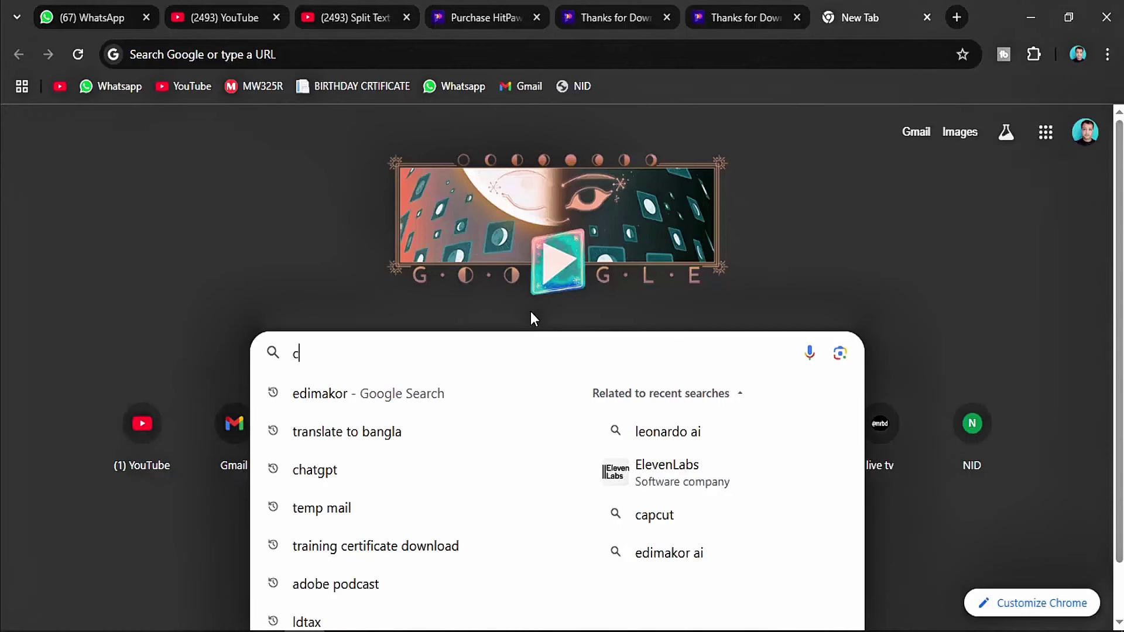
Step: Open ChatGPT in Chrome and submit the copied request for 5 cinematic image prompts of giants and humans building a pyramid in ancient Egypt
text(he)
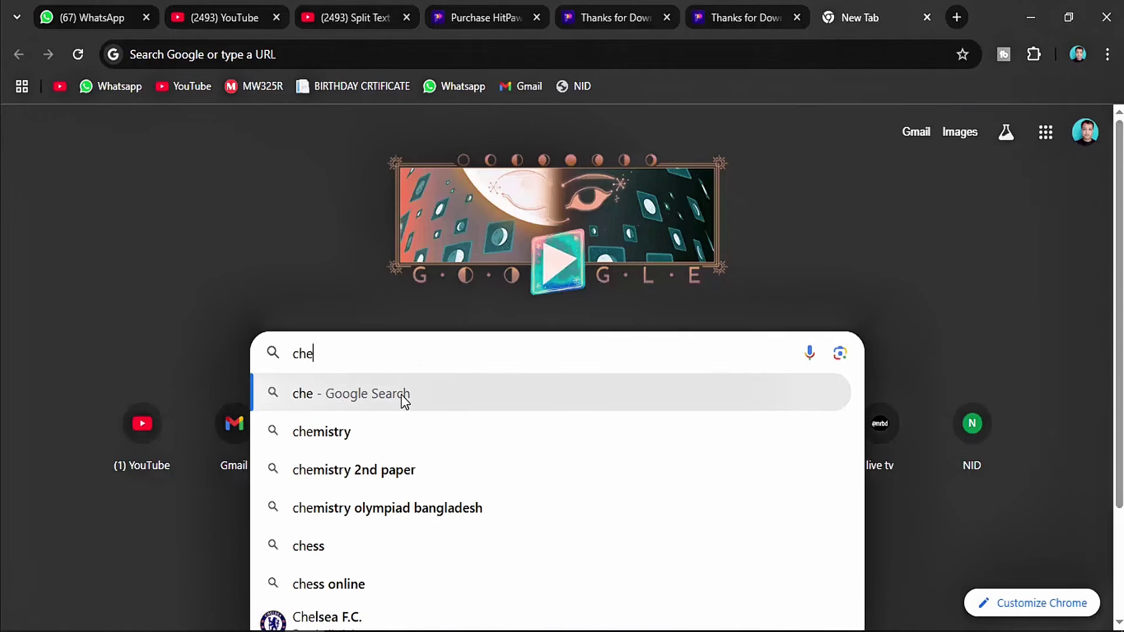
key(BackSpace)
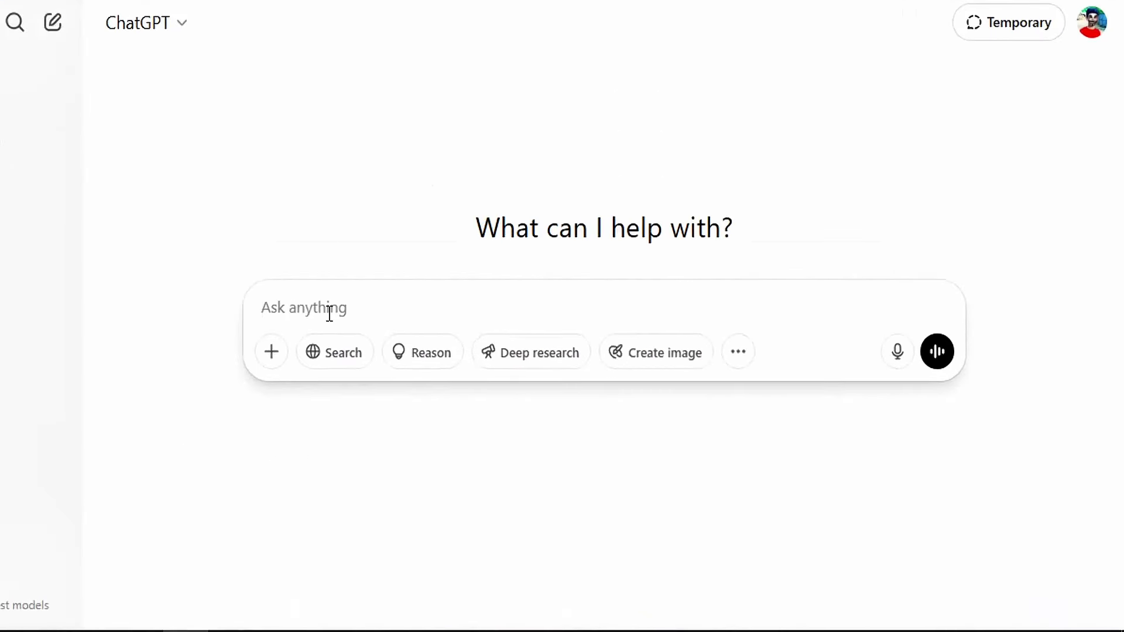
right_click(332, 308)
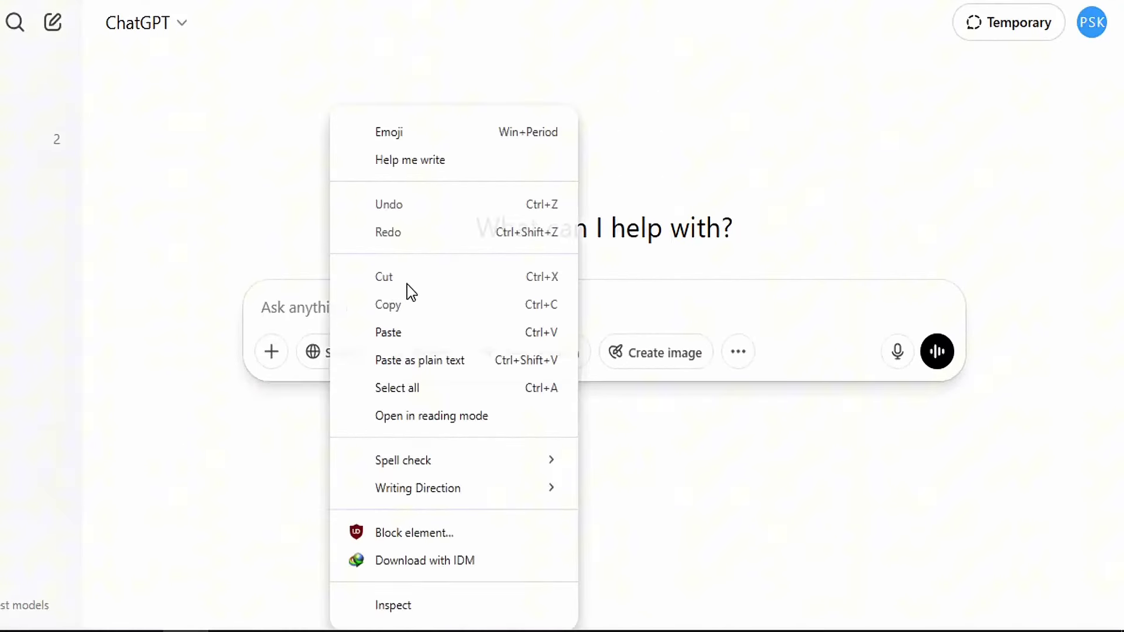
click(366, 332)
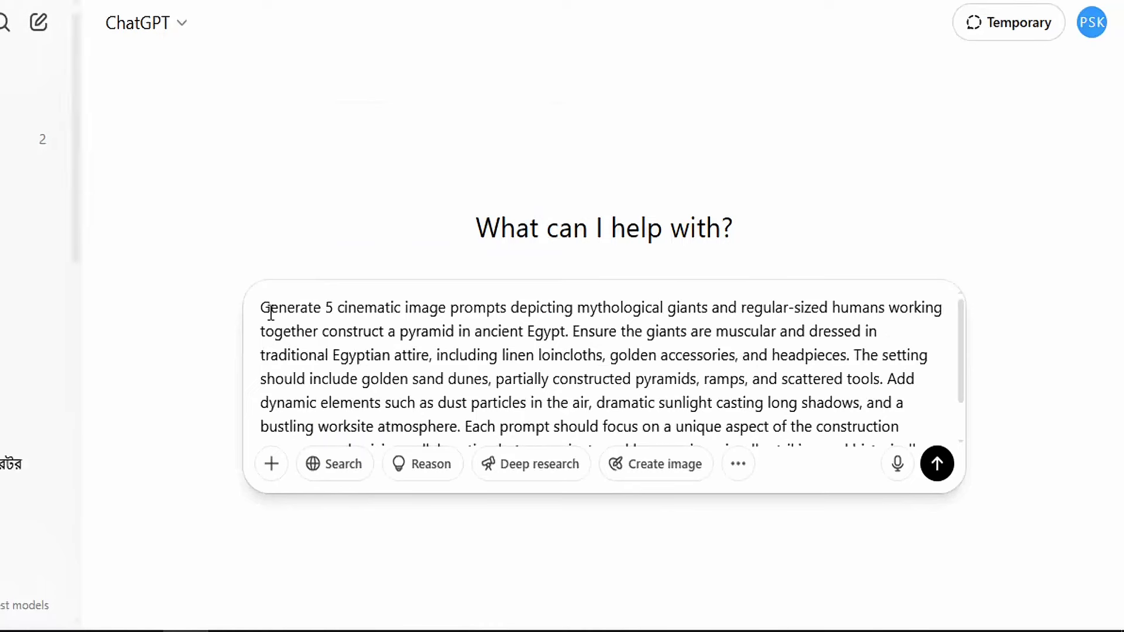
drag(298, 308, 922, 401)
scroll(782, 357, up, 2)
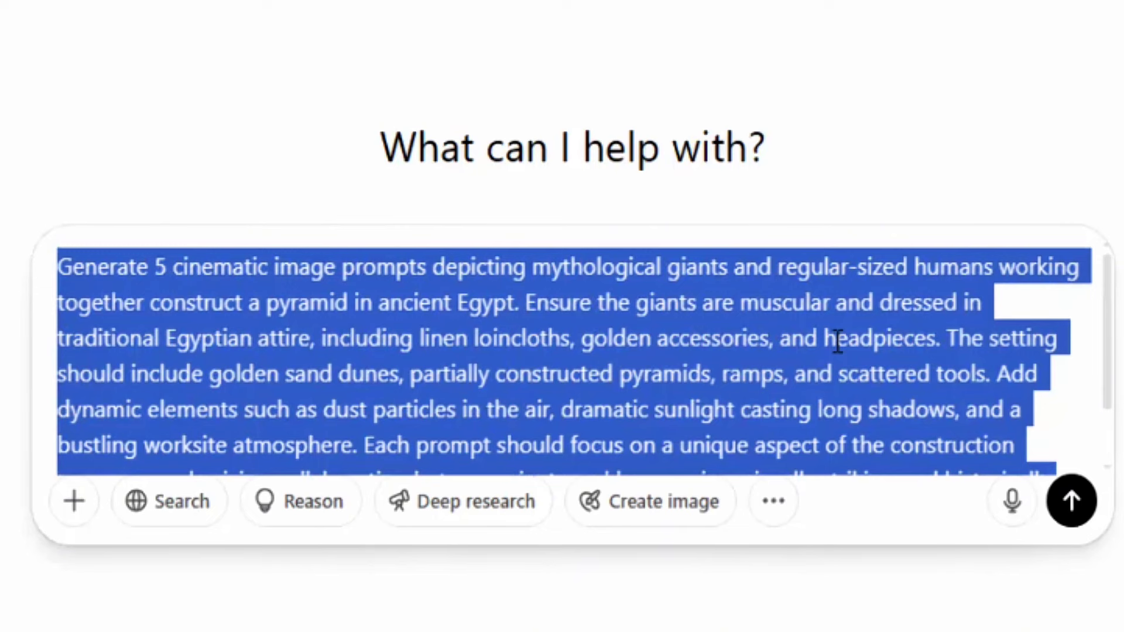
scroll(837, 341, down, 2)
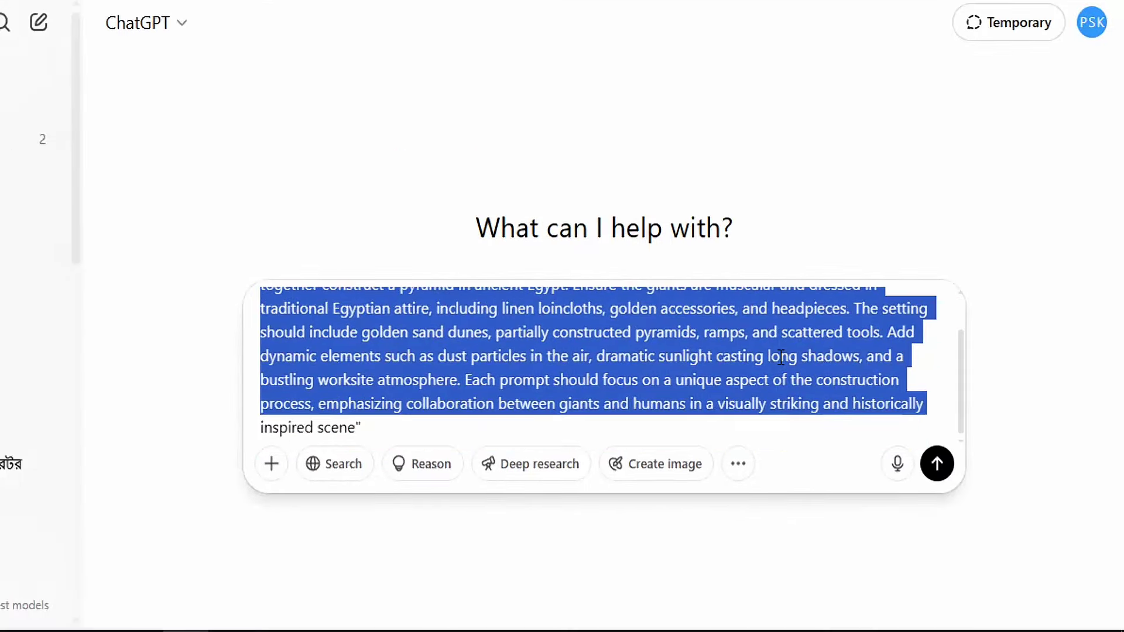
key(Return)
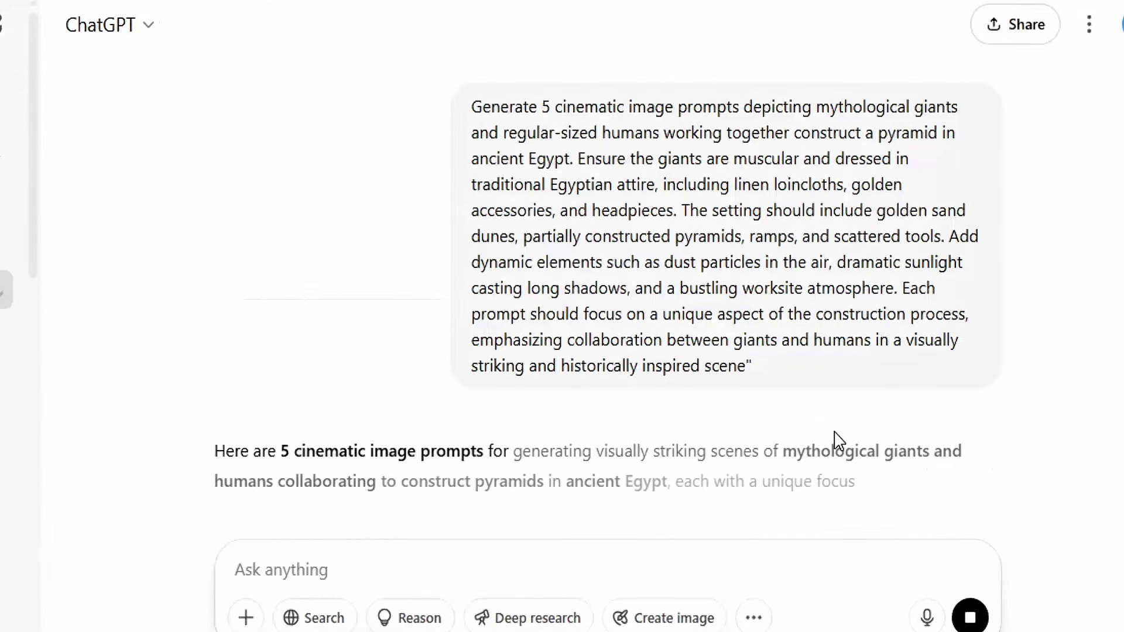
Step: Copy the "Lifting the Foundation Stone" description from ChatGPT's reply and paste it as the Text to Video prompt in HitPaw Edimakor
scroll(902, 434, down, 3)
scroll(702, 354, down, 5)
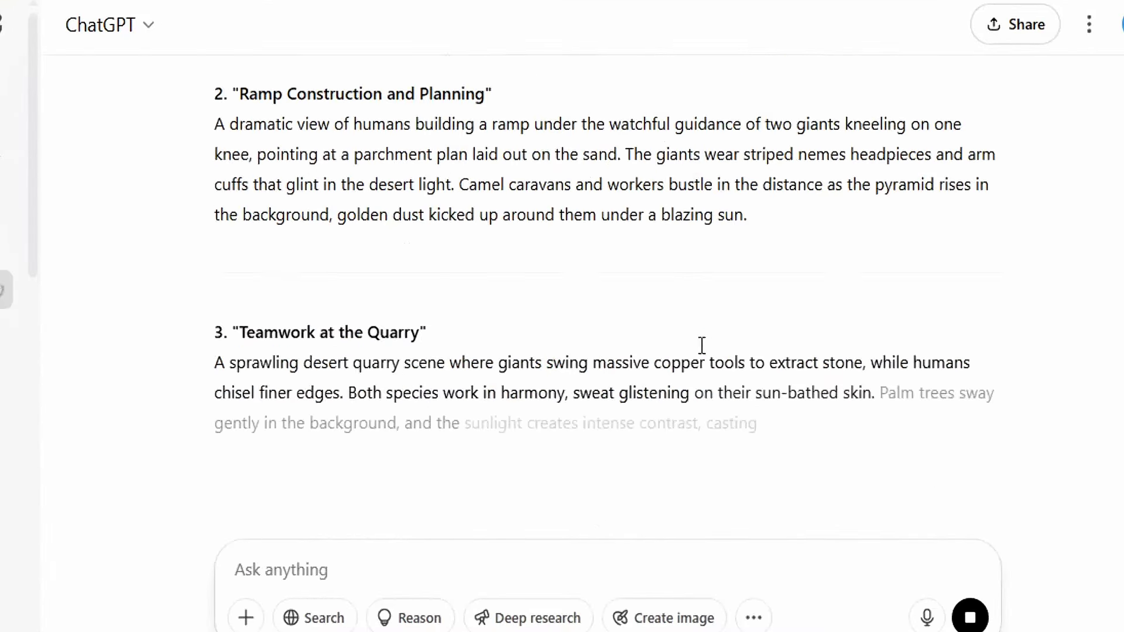
scroll(709, 363, down, 4)
scroll(703, 373, down, 3)
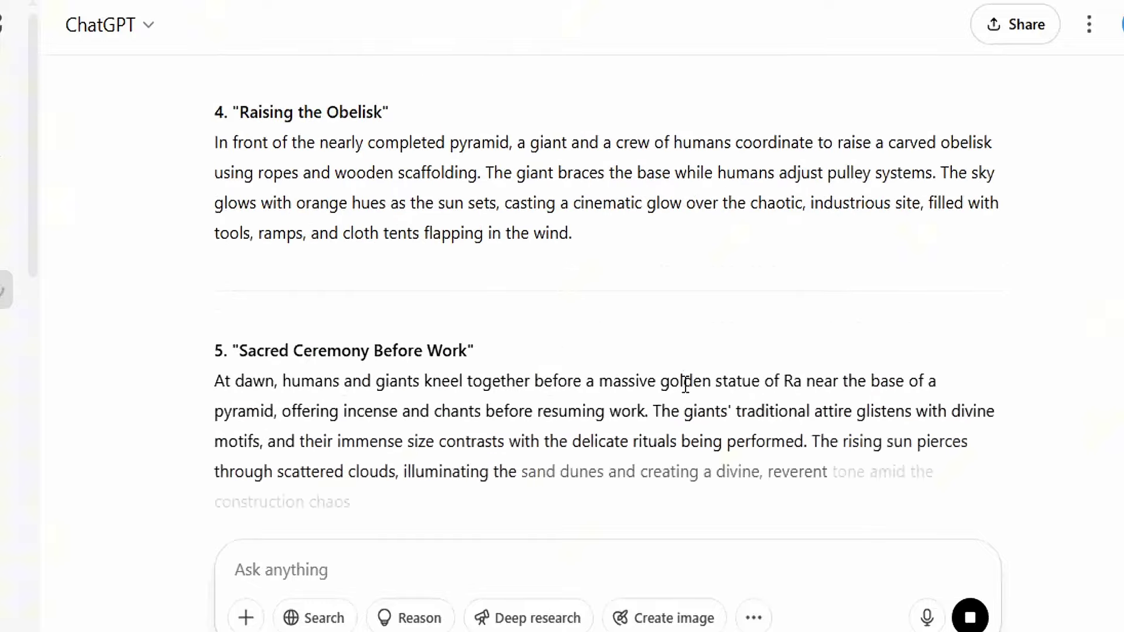
scroll(685, 381, up, 10)
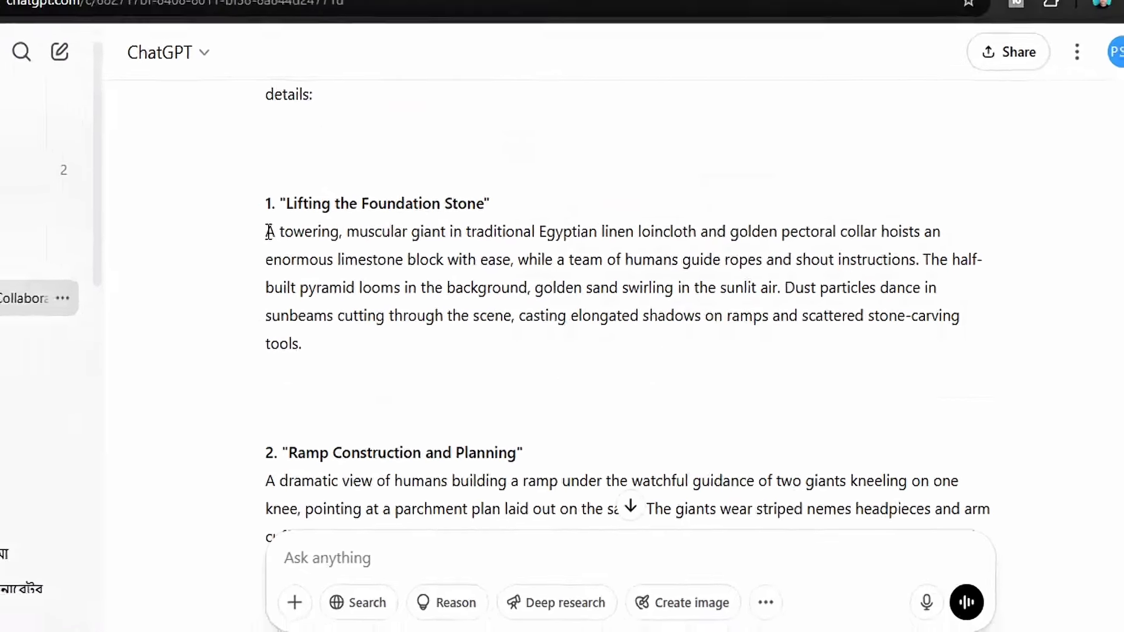
drag(269, 232, 312, 344)
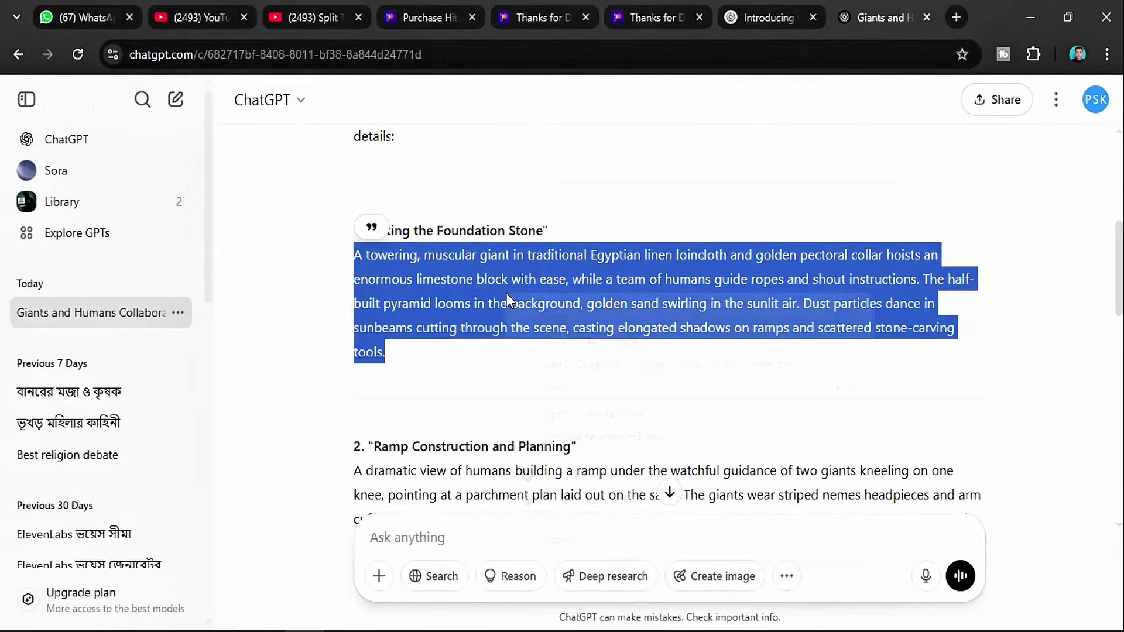
right_click(507, 295)
click(529, 311)
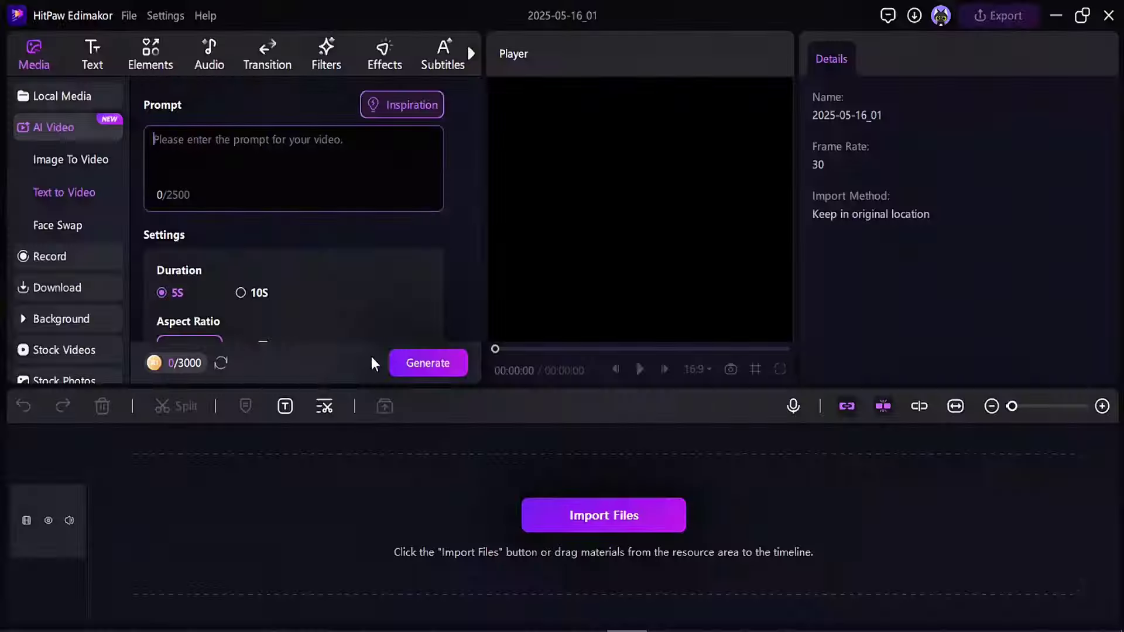
right_click(244, 155)
click(342, 186)
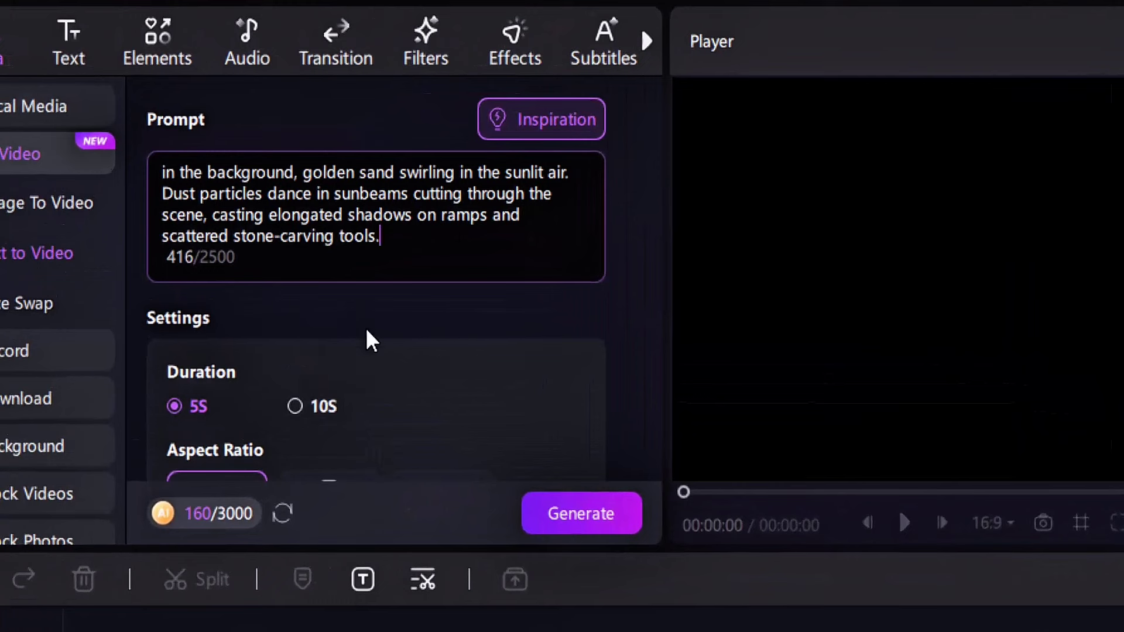
Step: Keep the video duration at 5S, set the aspect ratio to 9:16, leave the negative prompt empty and generate the video
scroll(500, 394, down, 2)
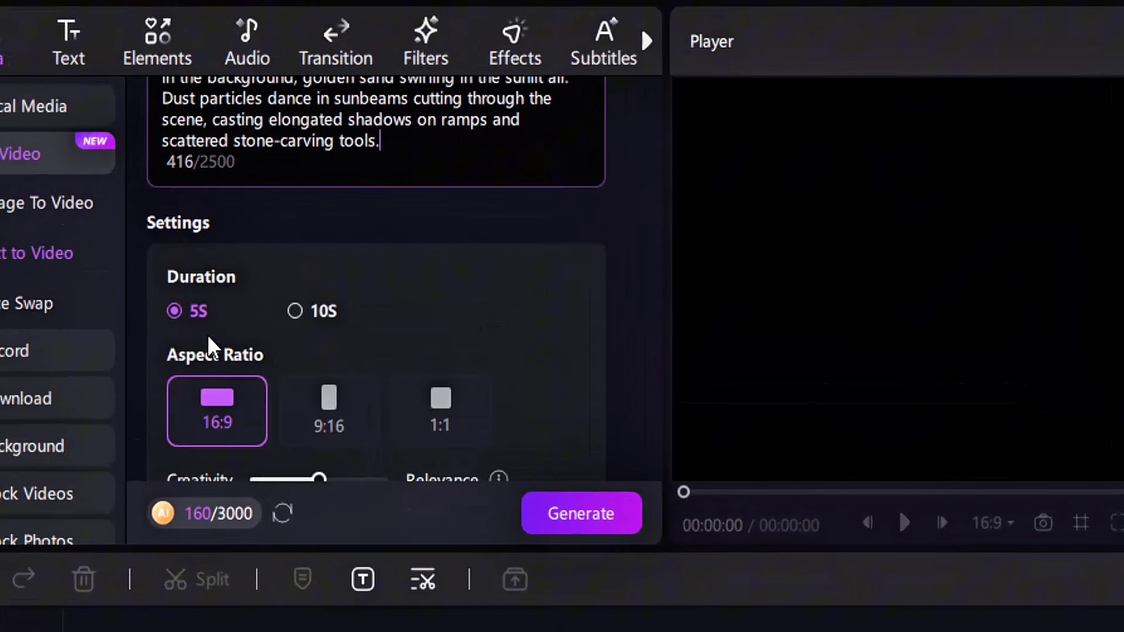
click(301, 312)
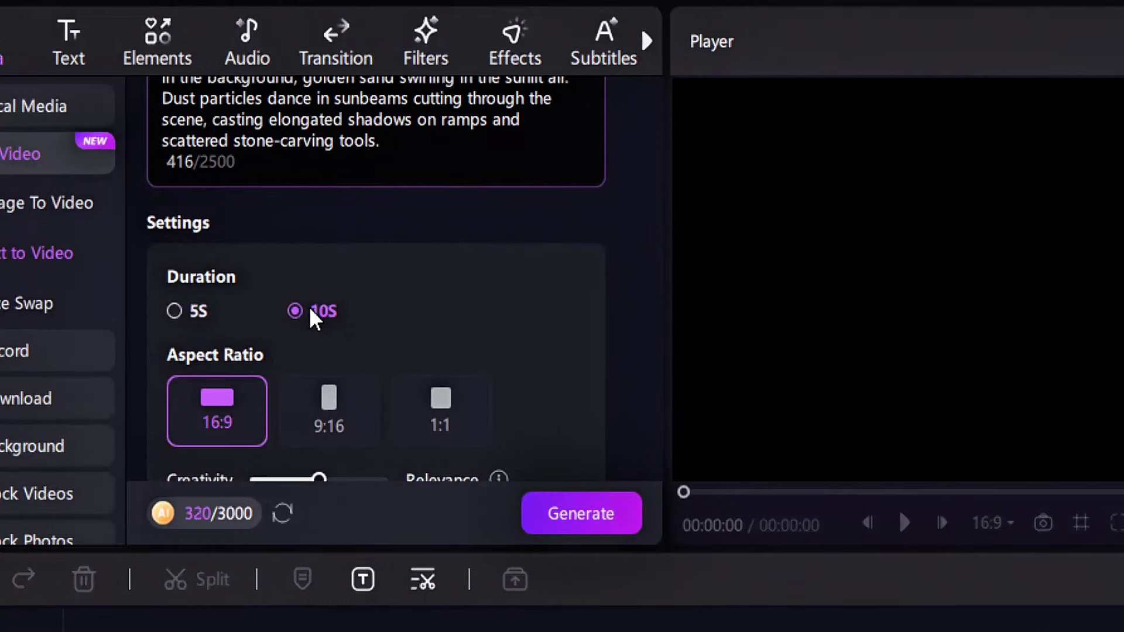
click(177, 312)
scroll(525, 352, down, 2)
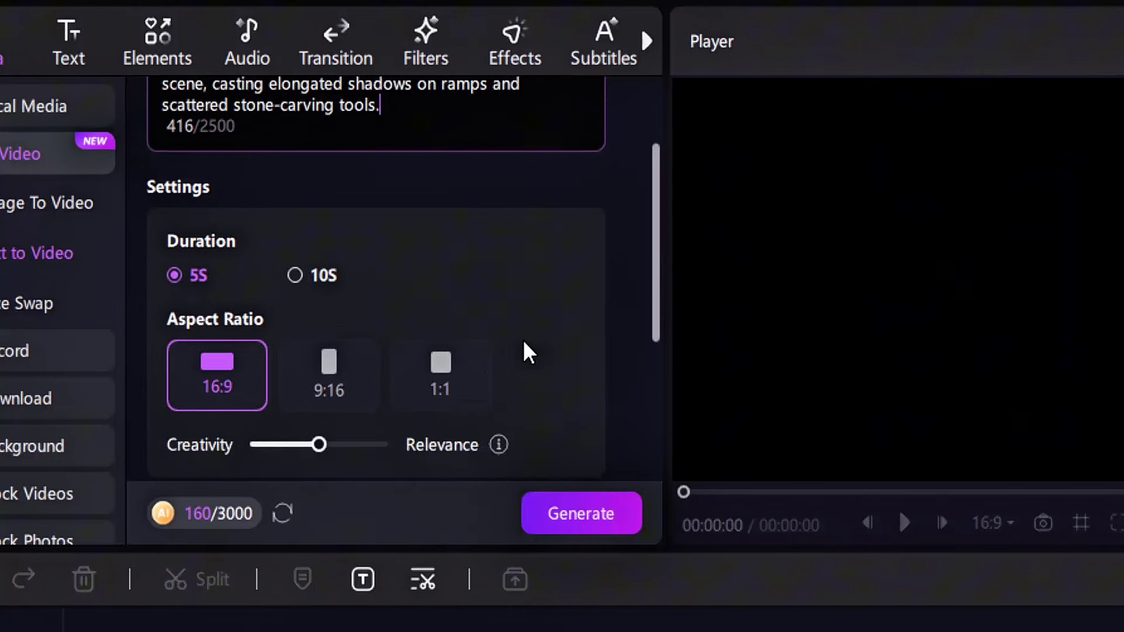
click(331, 335)
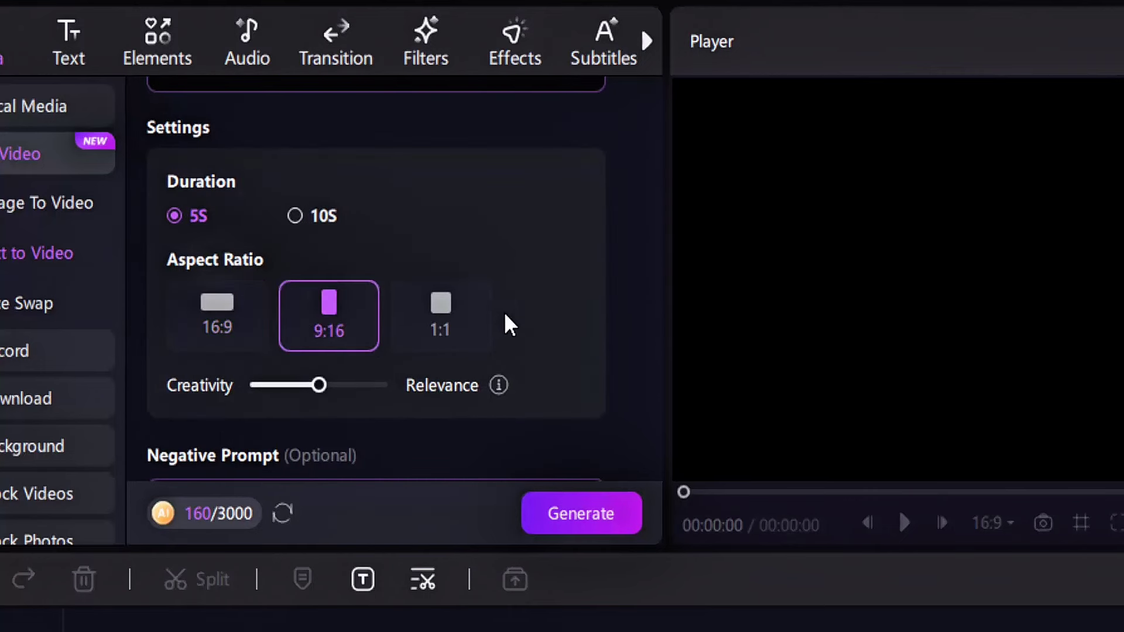
scroll(351, 319, down, 2)
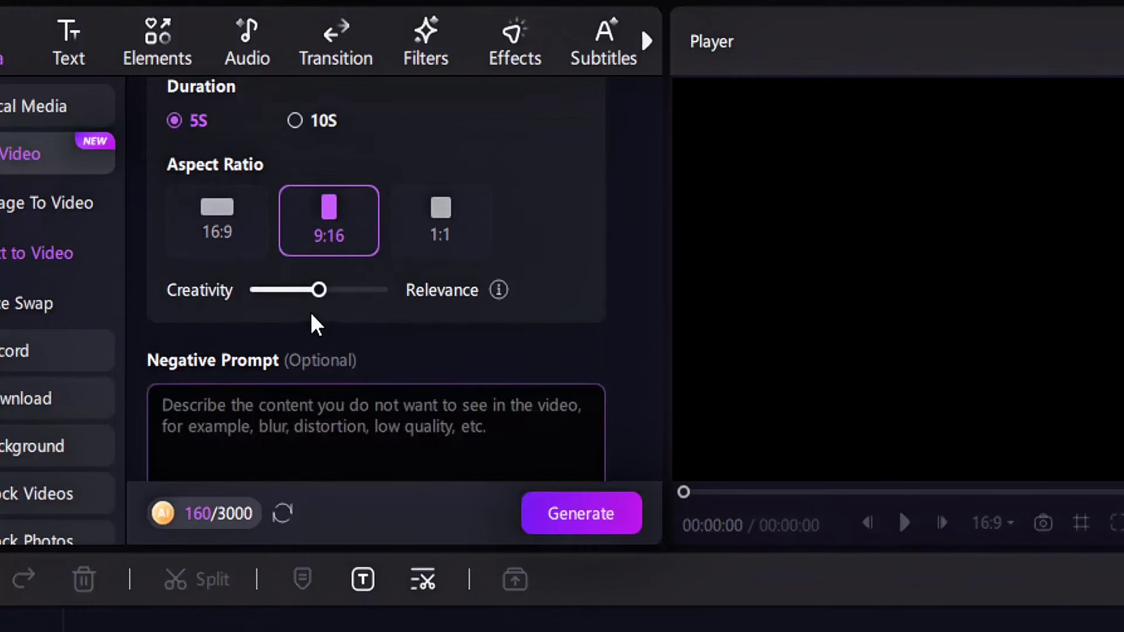
scroll(316, 321, down, 1)
click(317, 329)
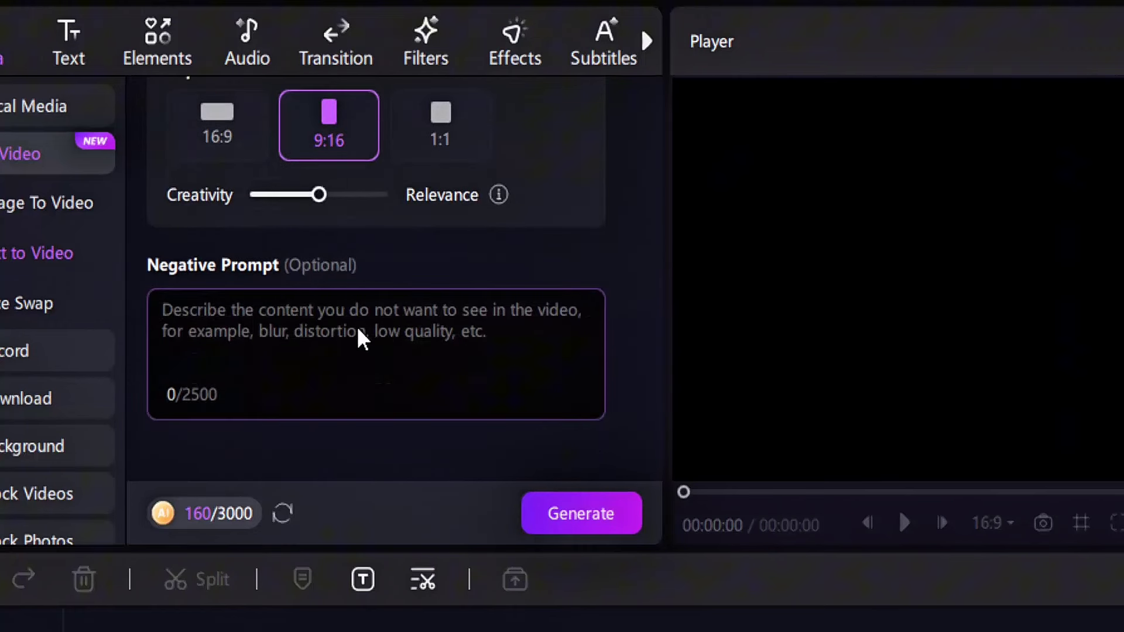
scroll(351, 338, up, 3)
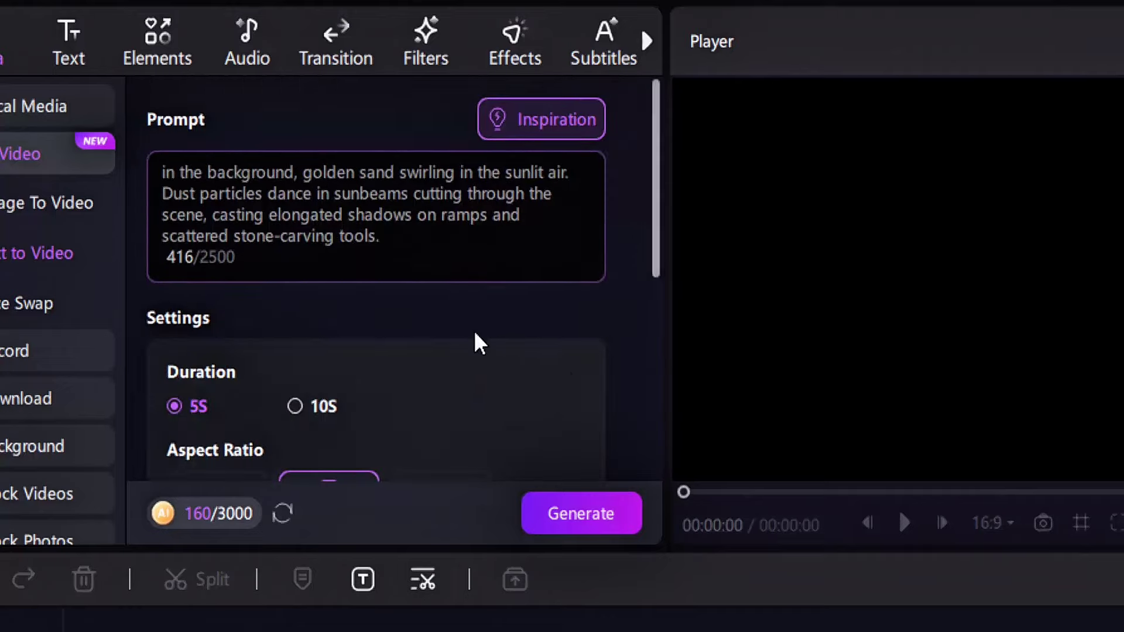
click(592, 523)
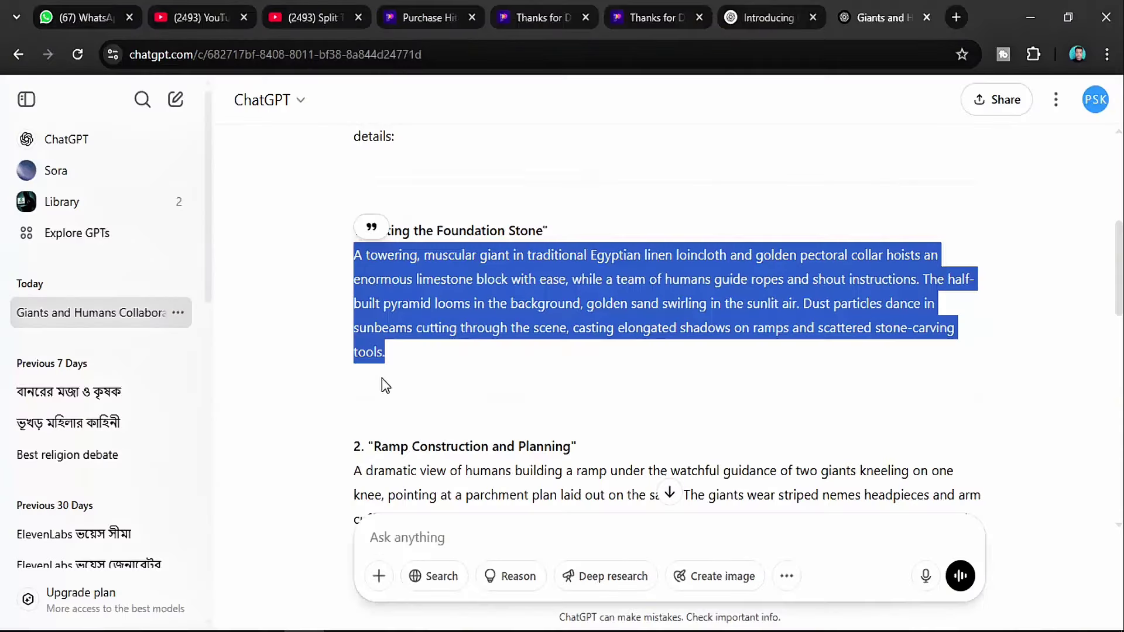
Step: Copy the "Ramp Construction and Planning" description from ChatGPT and paste it as the next Text to Video prompt in HitPaw Edimakor
scroll(352, 296, down, 3)
drag(353, 297, 771, 385)
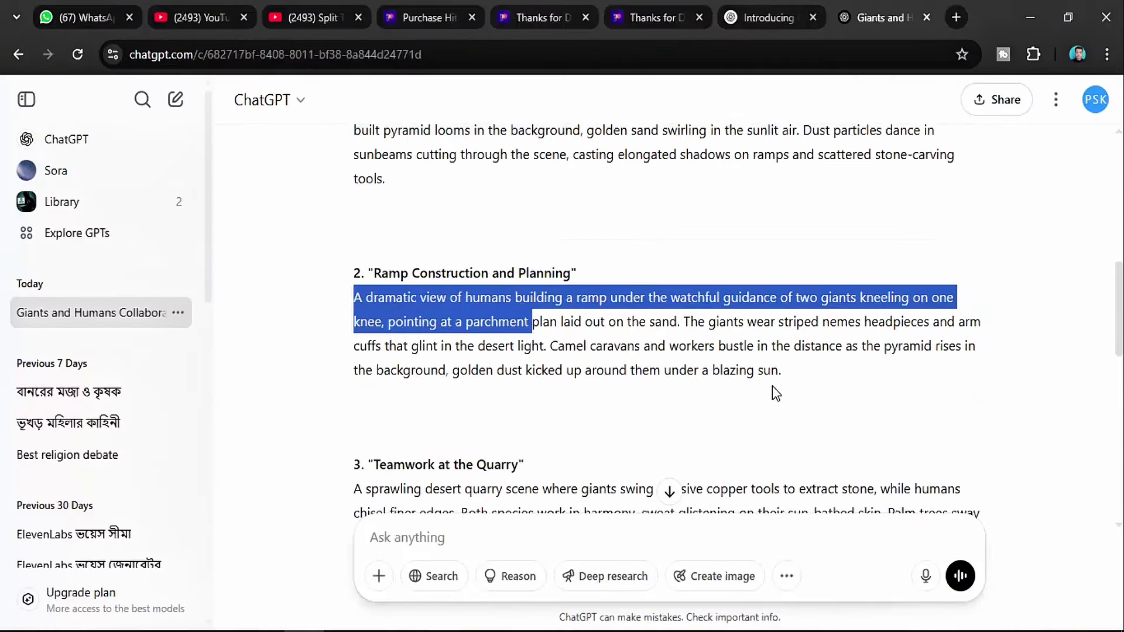
right_click(725, 343)
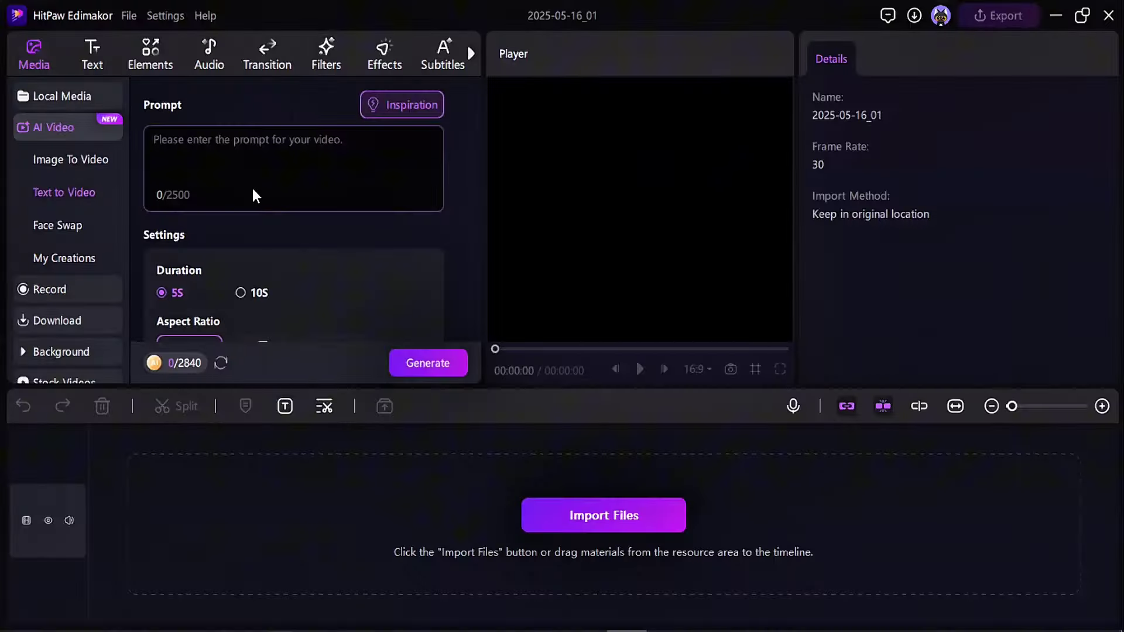
click(281, 193)
key(ctrl+v)
scroll(292, 275, down, 5)
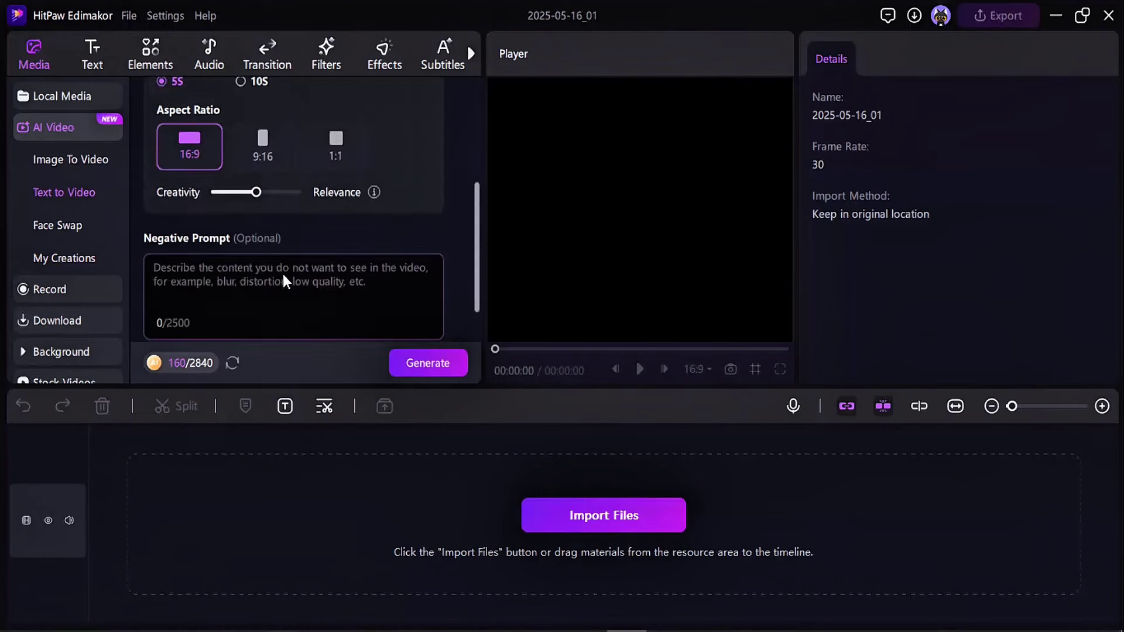
Step: Set the aspect ratio to 9:16, leave the negative prompt empty and generate the ramp construction video
click(264, 97)
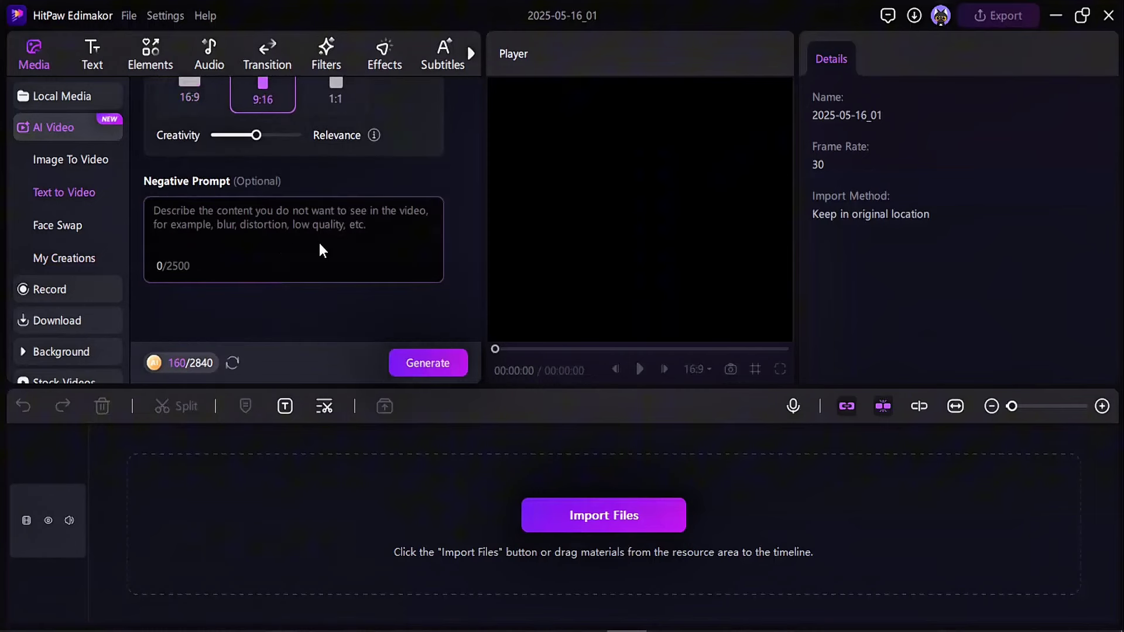
scroll(318, 243, up, 1)
click(440, 366)
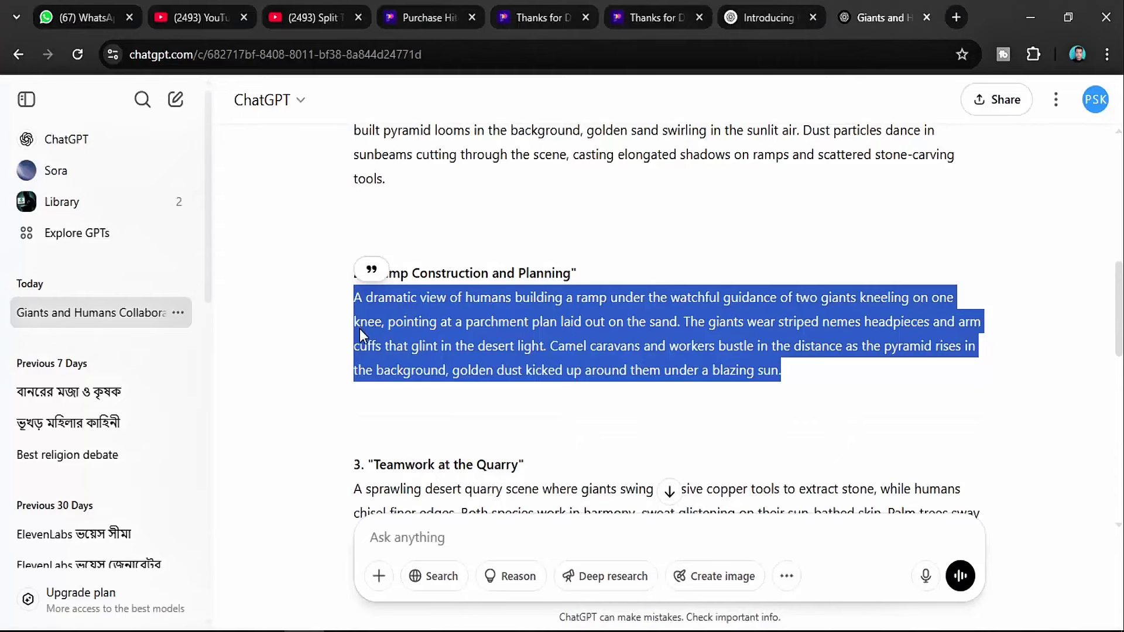
Step: Copy the "Teamwork at the Quarry" description from ChatGPT, paste it as the Text to Video prompt in HitPaw Edimakor and generate the video
scroll(359, 328, down, 3)
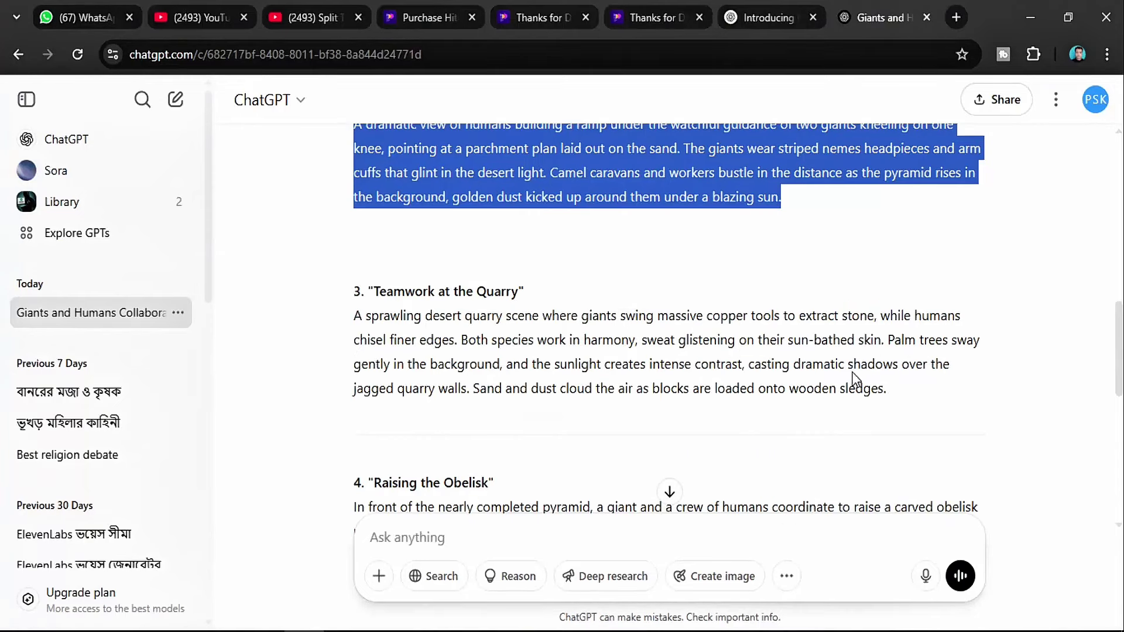
triple_click(851, 366)
right_click(848, 358)
click(635, 121)
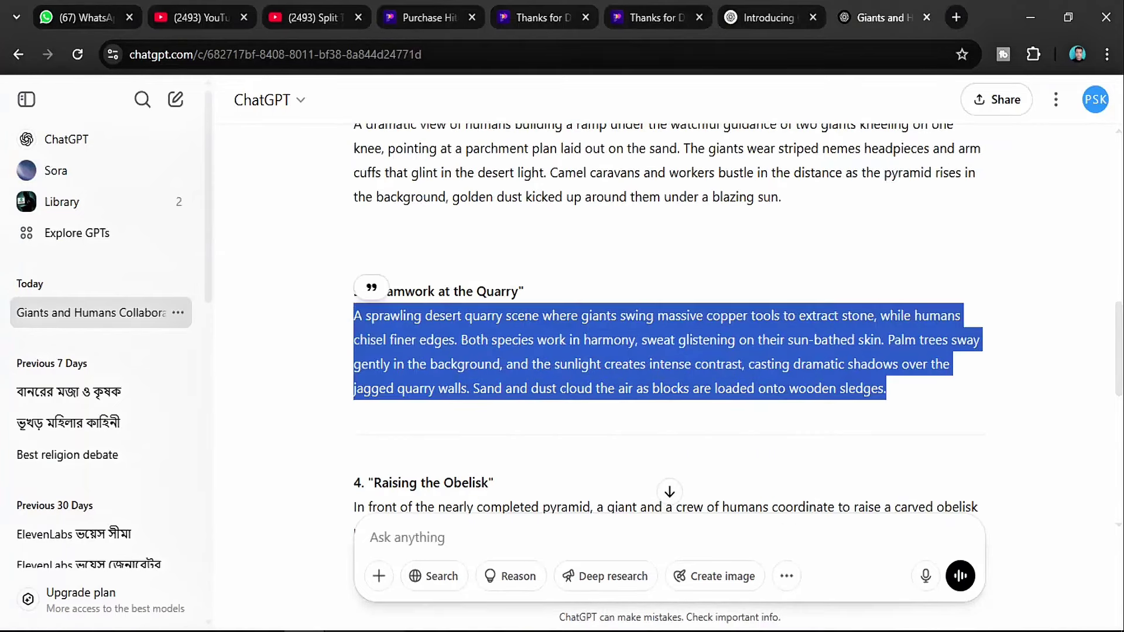
key(alt+Tab)
click(58, 192)
key(ctrl+v)
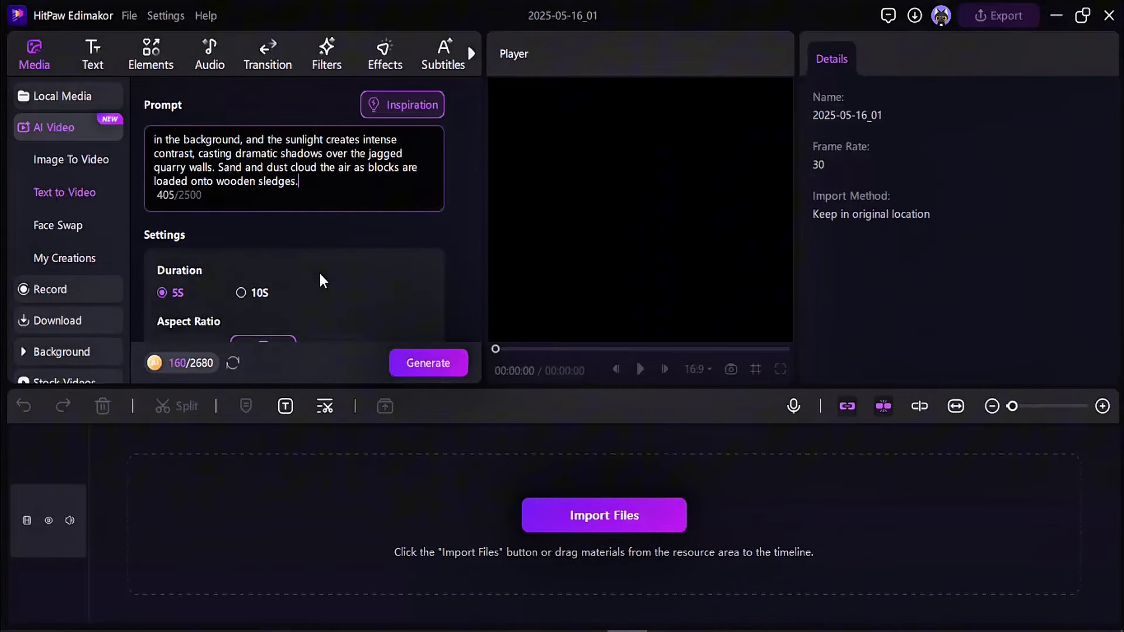
click(433, 363)
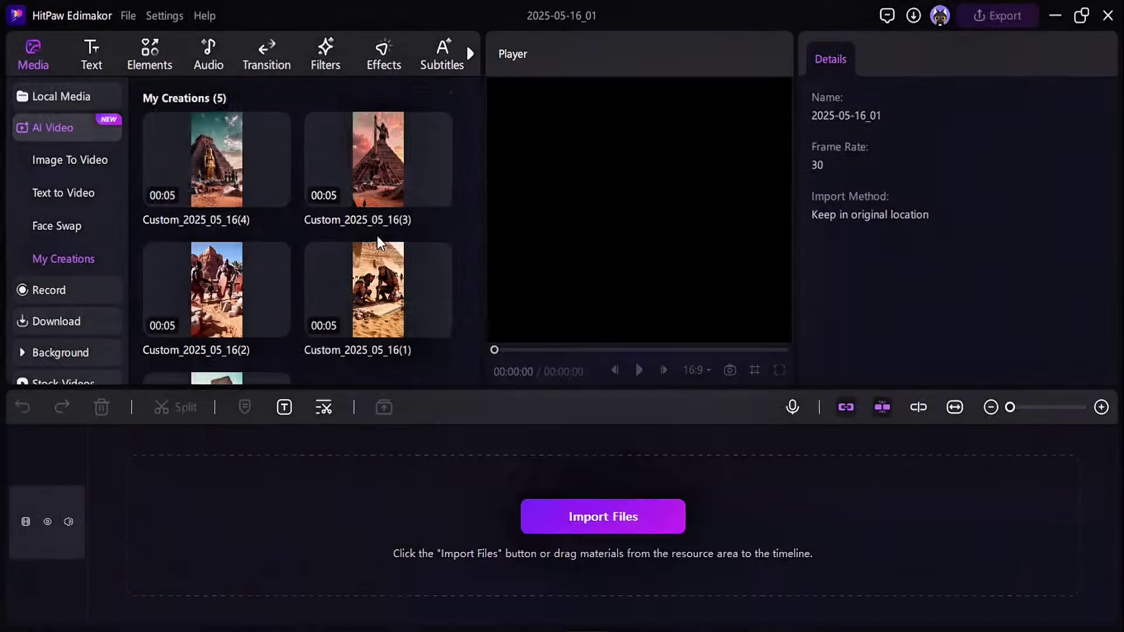
Step: Review the generated videos in My Creations and browse the available Image To Video templates
scroll(349, 281, down, 2)
scroll(349, 281, up, 2)
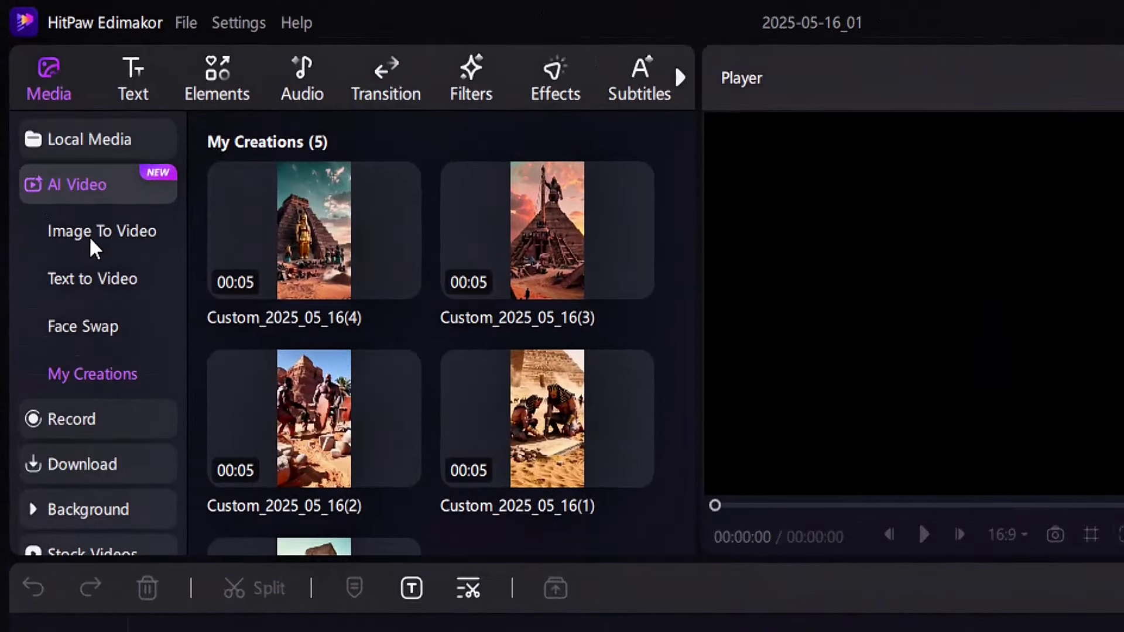
click(91, 234)
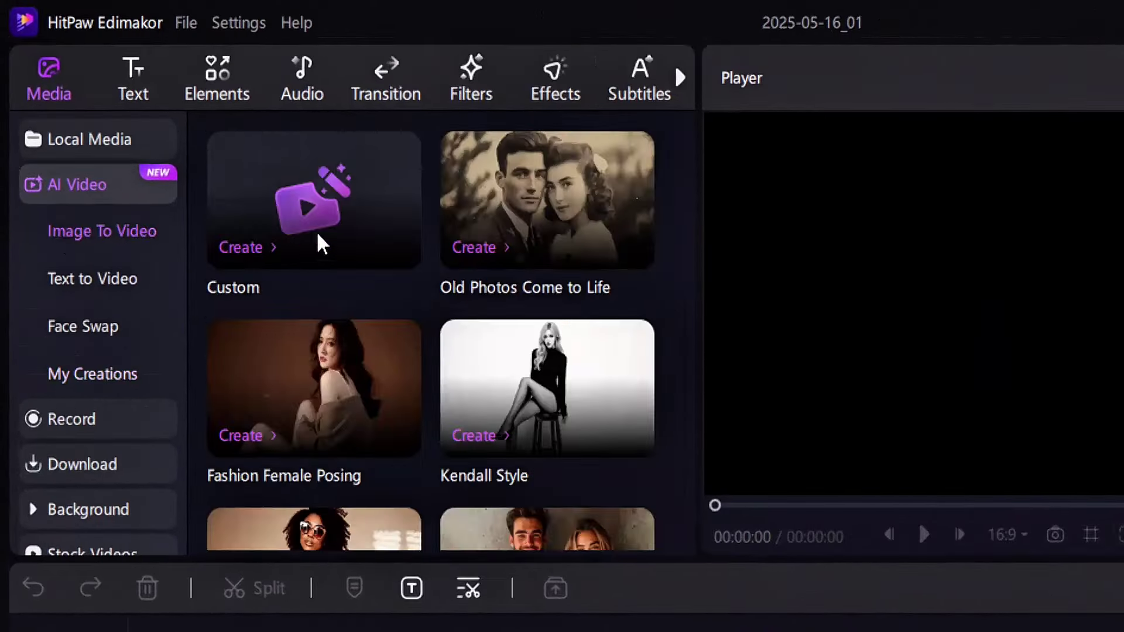
scroll(484, 301, down, 2)
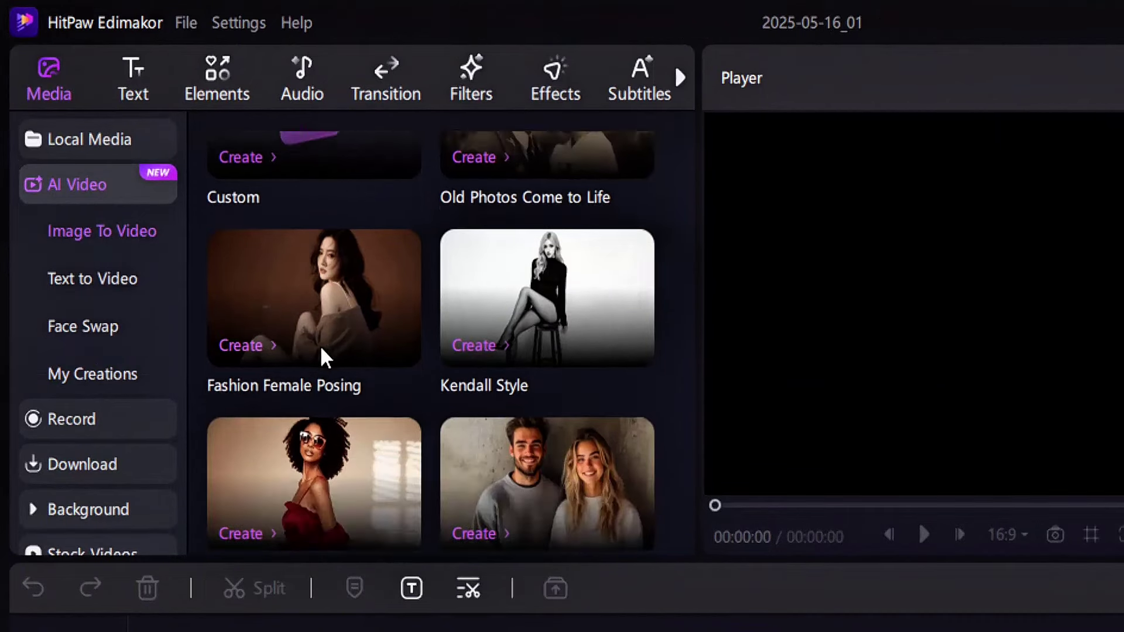
scroll(513, 359, down, 2)
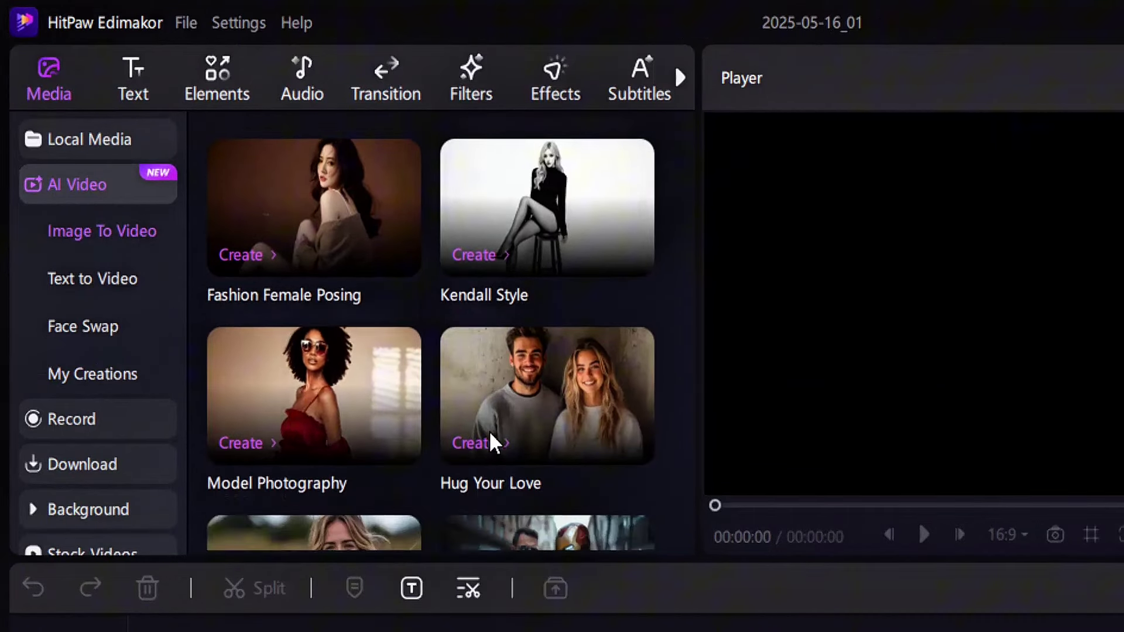
scroll(489, 442, down, 8)
scroll(293, 369, down, 15)
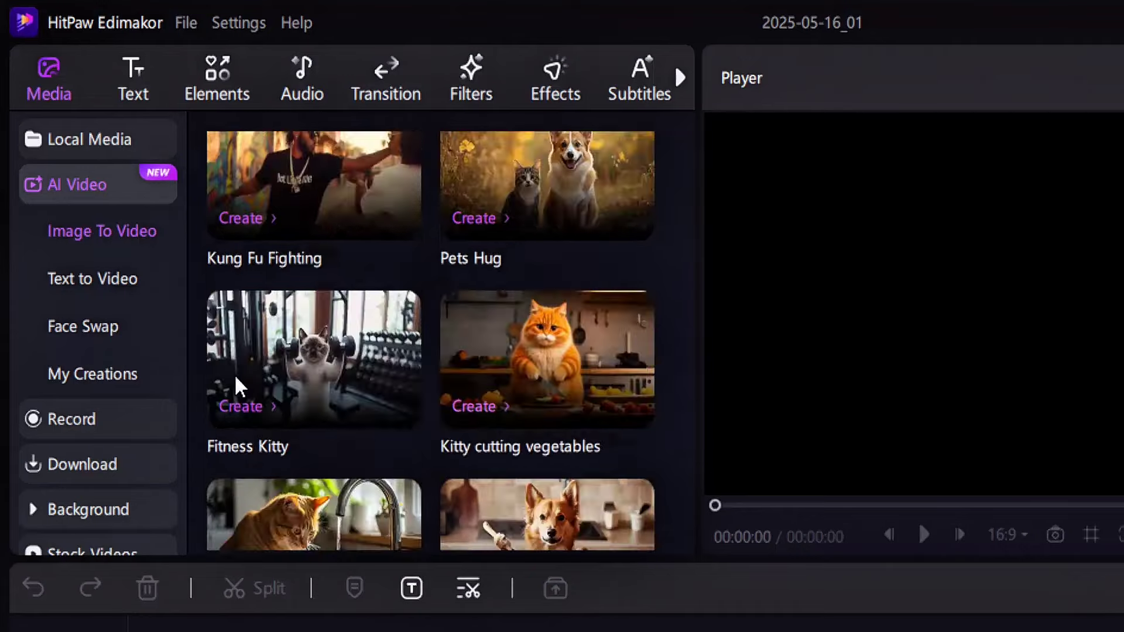
scroll(472, 386, up, 5)
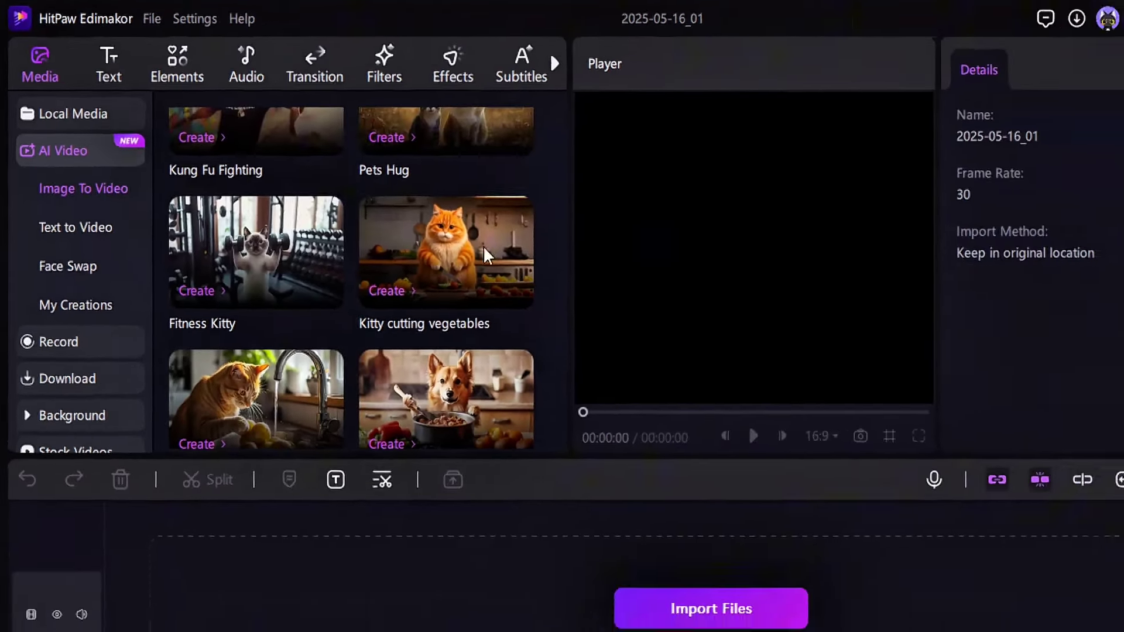
scroll(328, 193, up, 20)
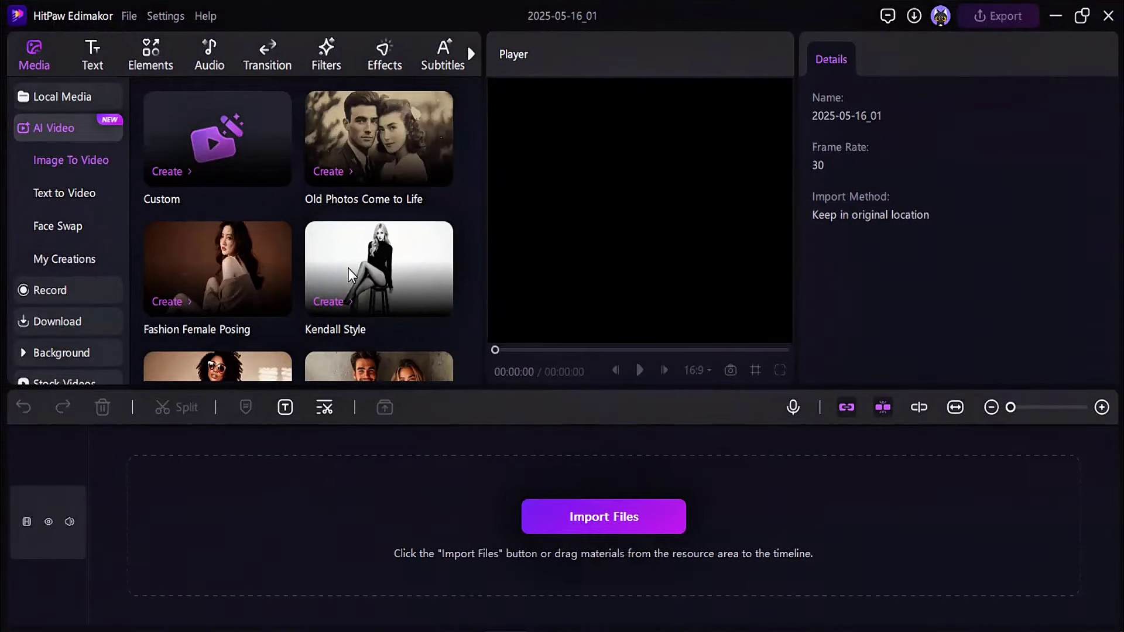
Step: Copy the "Lifting the Foundation Stone" description from ChatGPT into Leonardo.Ai in Chrome and generate 4 images with Flux Dev
key(alt+Tab)
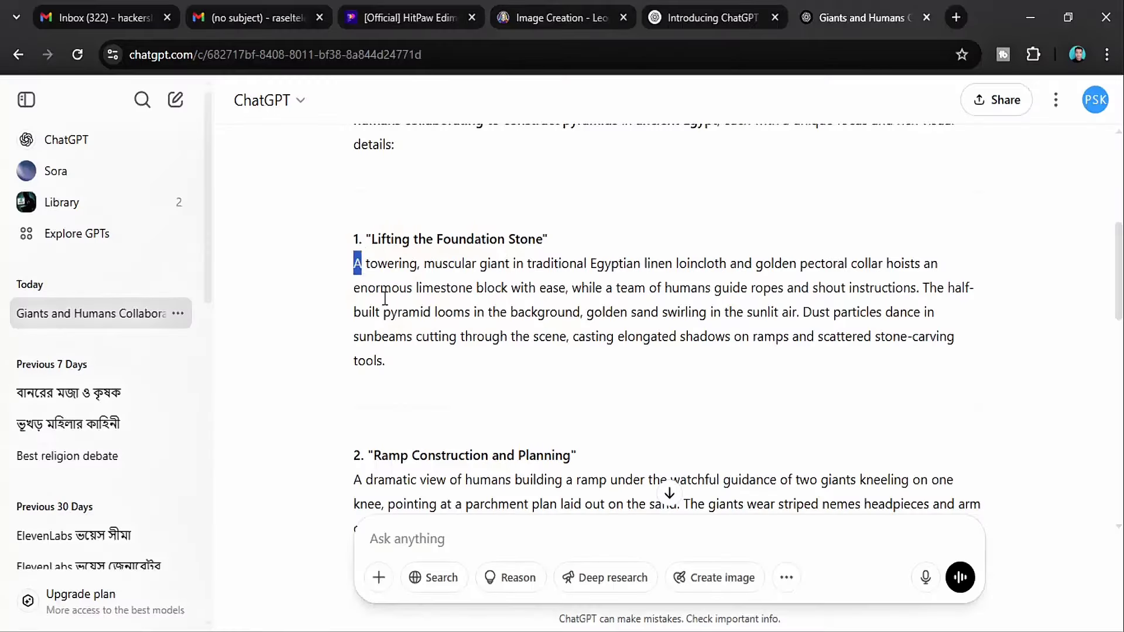
drag(384, 299, 389, 356)
right_click(391, 355)
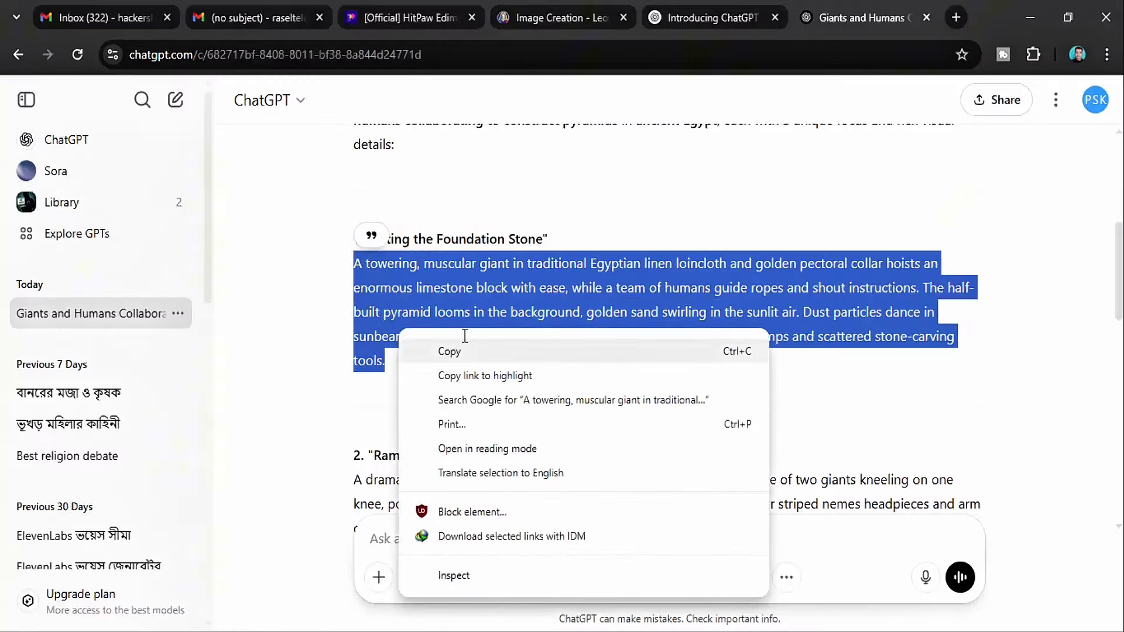
click(462, 351)
click(584, 19)
right_click(374, 165)
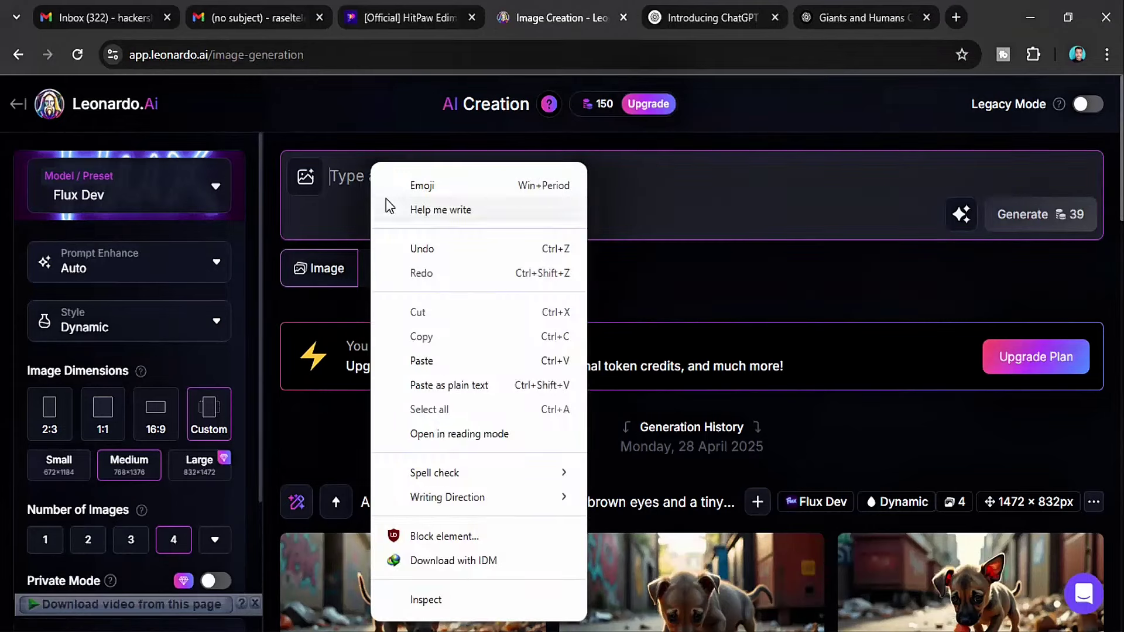
click(434, 361)
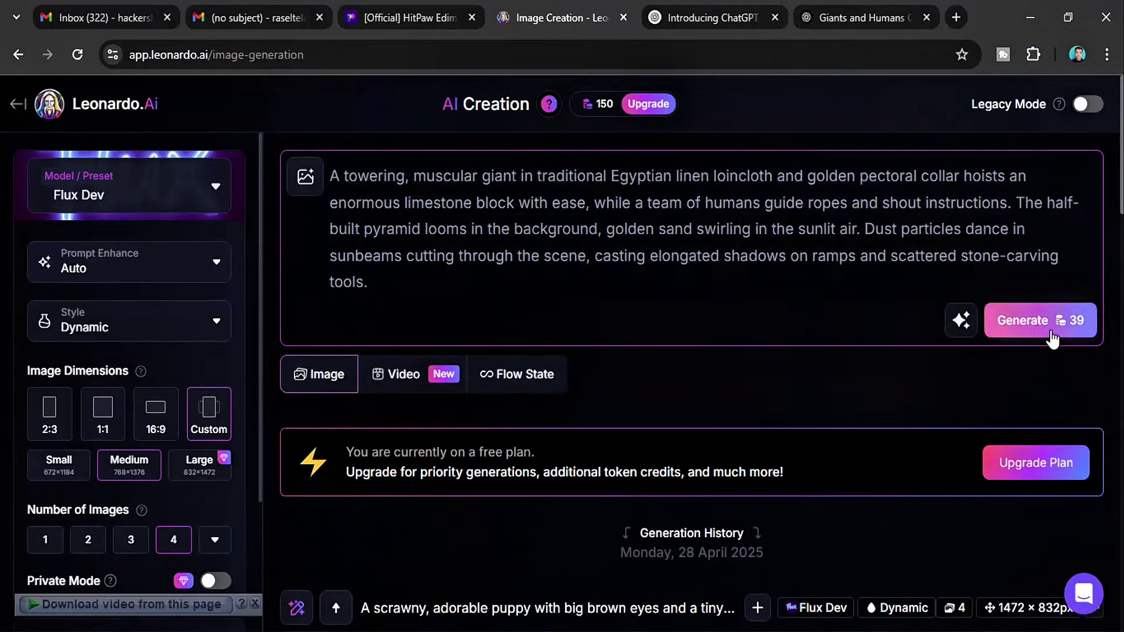
click(1031, 320)
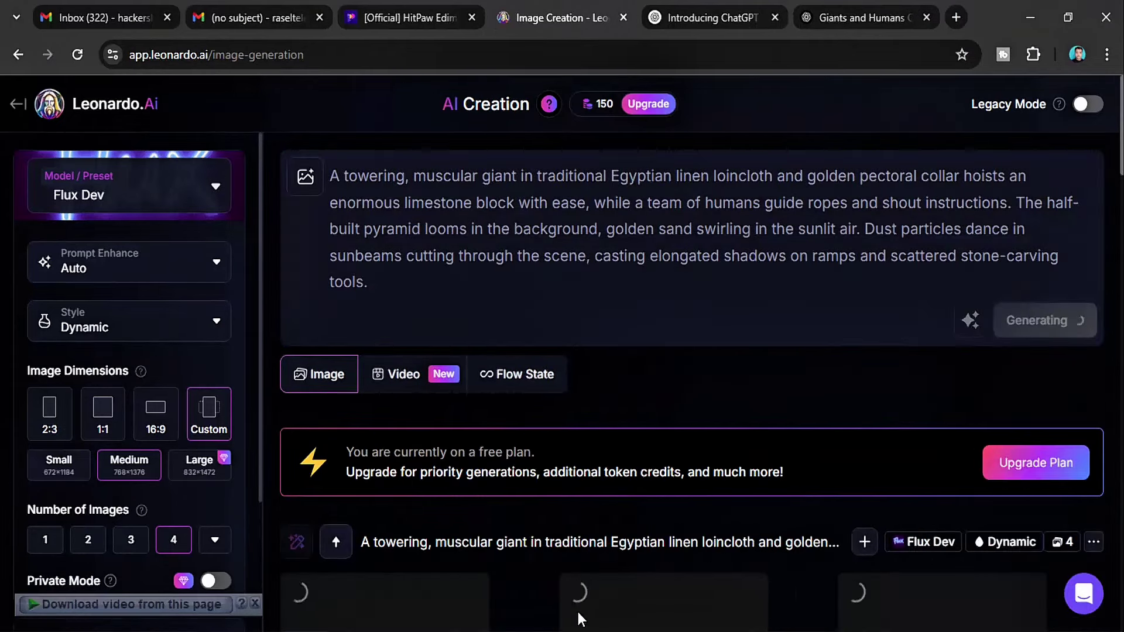
Step: Download the generated image of the bearded giant holding a stone block overhead, close its preview and look over the other results
scroll(785, 427, down, 6)
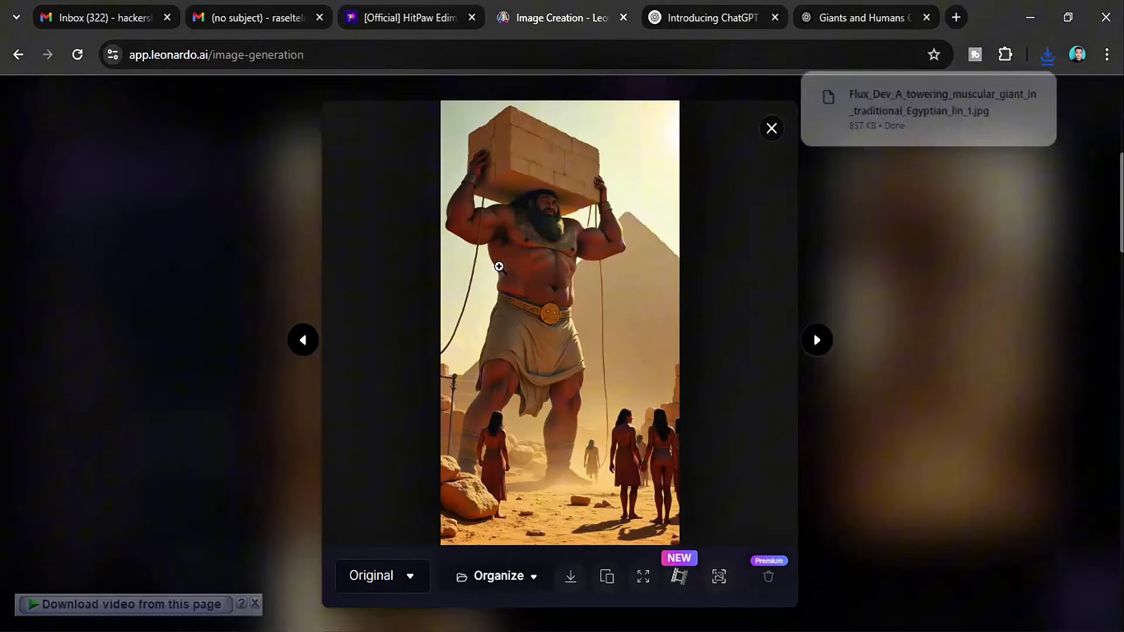
click(523, 234)
key(Escape)
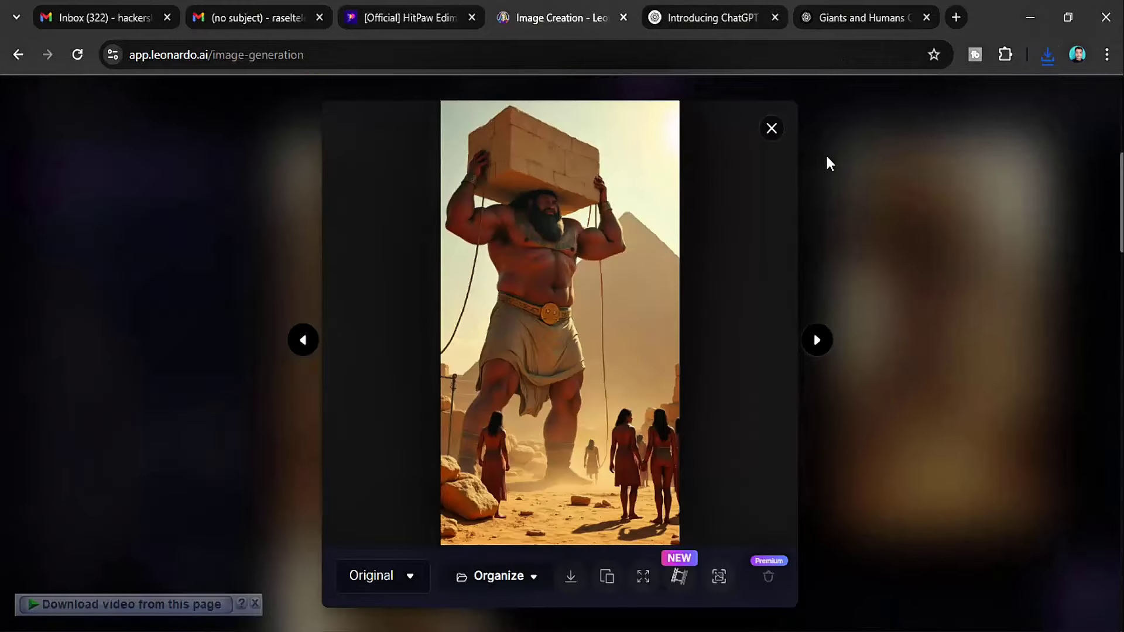
click(770, 129)
scroll(743, 293, down, 4)
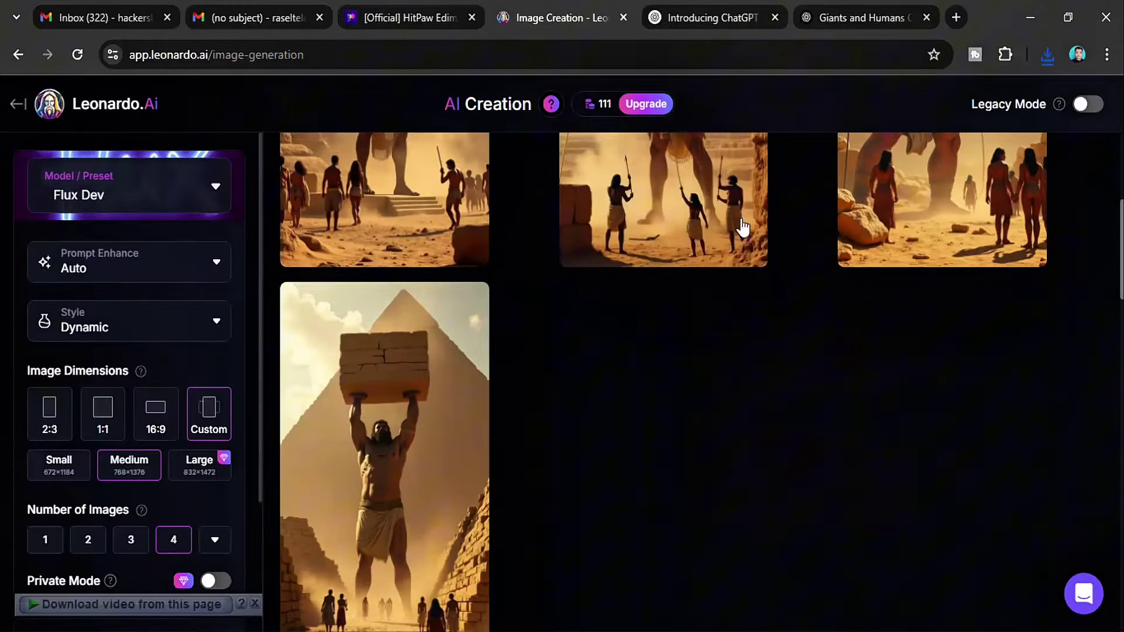
scroll(733, 293, up, 3)
scroll(724, 345, up, 2)
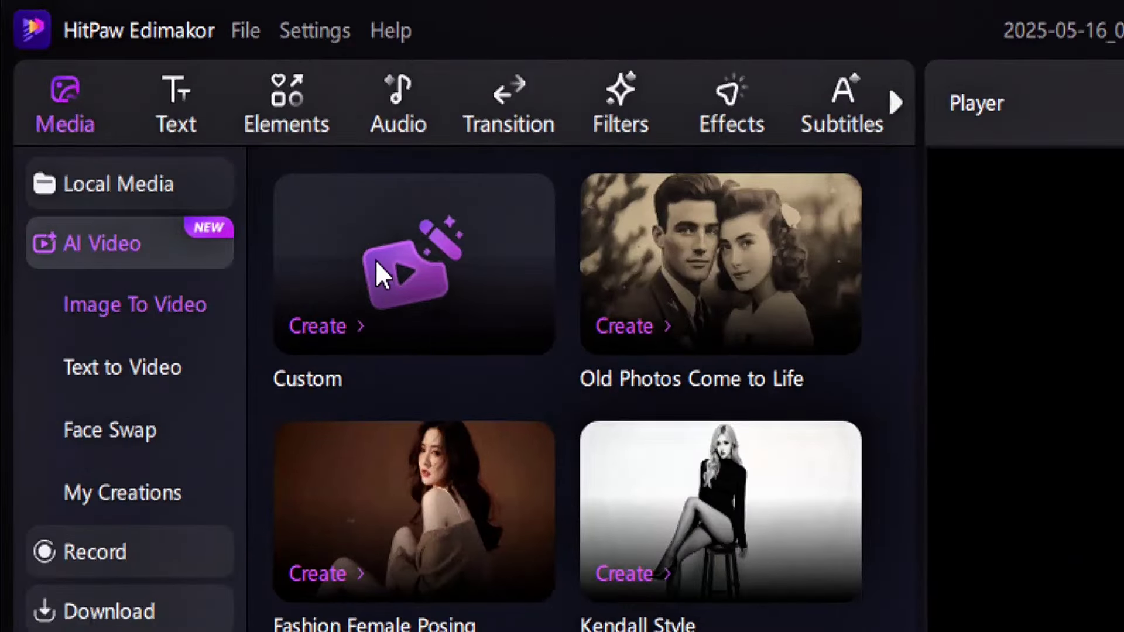
Step: In HitPaw Edimakor, start a Custom Image To Video and upload the downloaded towering giant image as a single image in Portrait aspect ratio
click(375, 260)
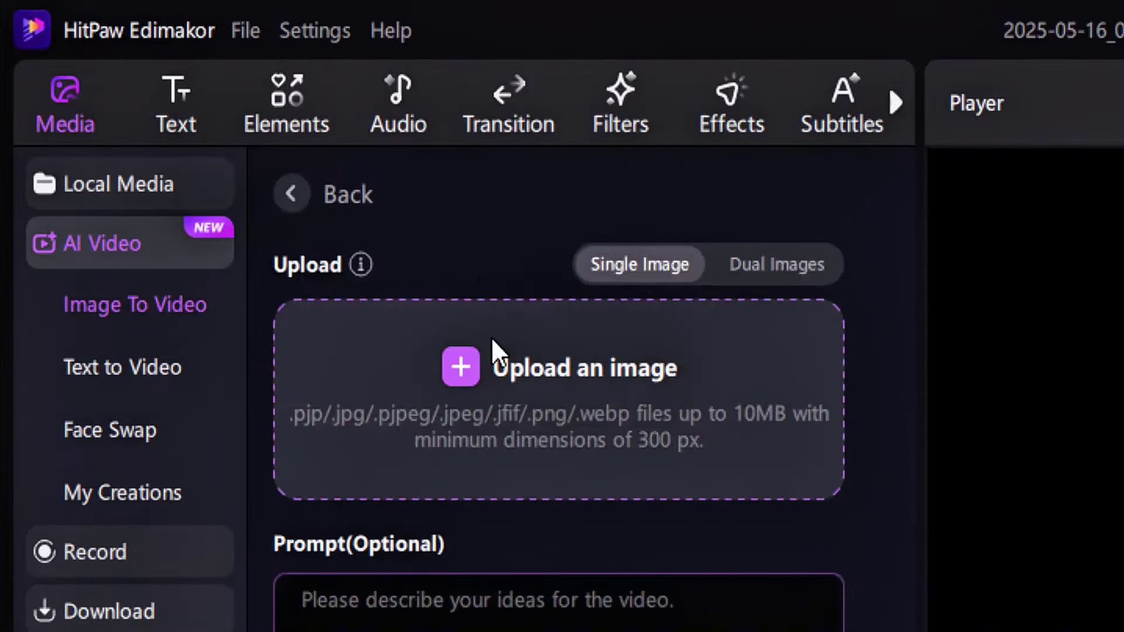
click(521, 422)
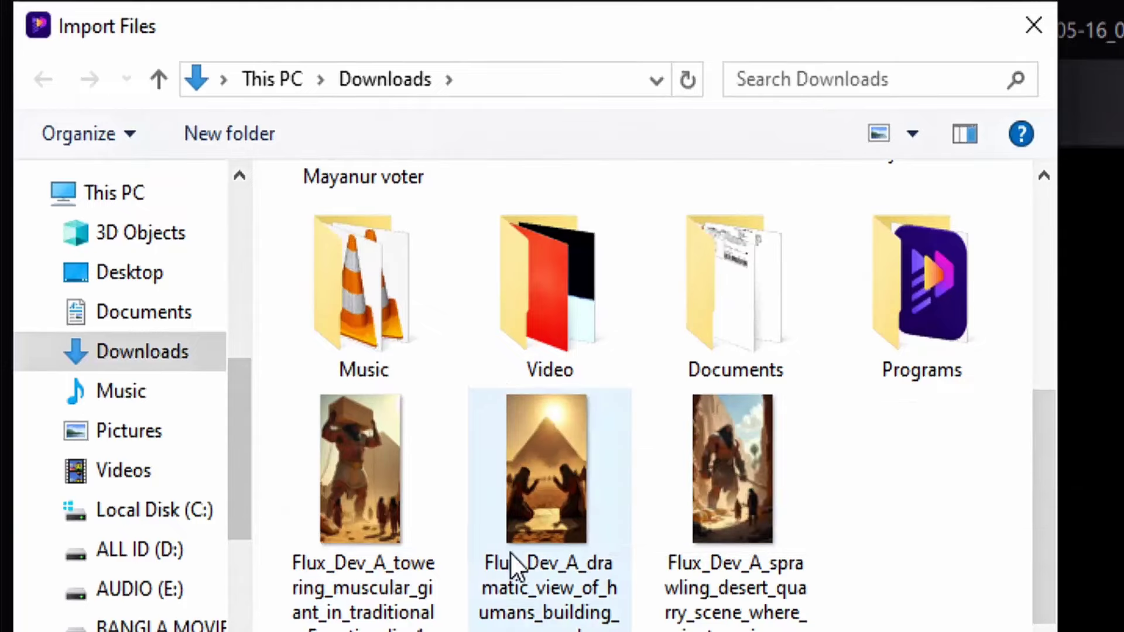
double_click(360, 468)
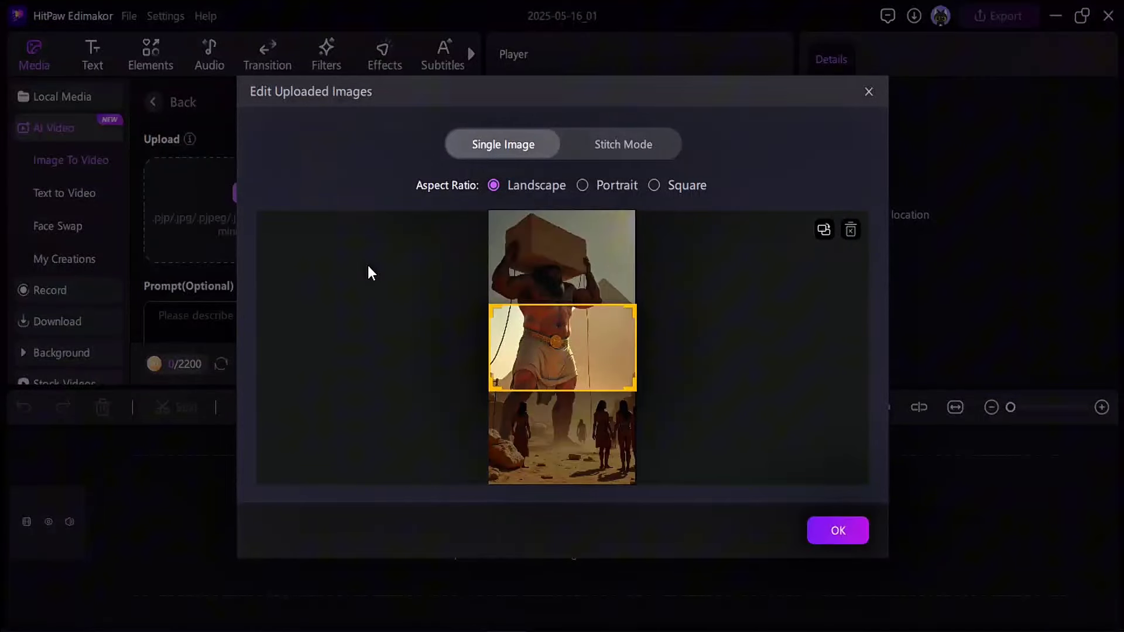
click(583, 186)
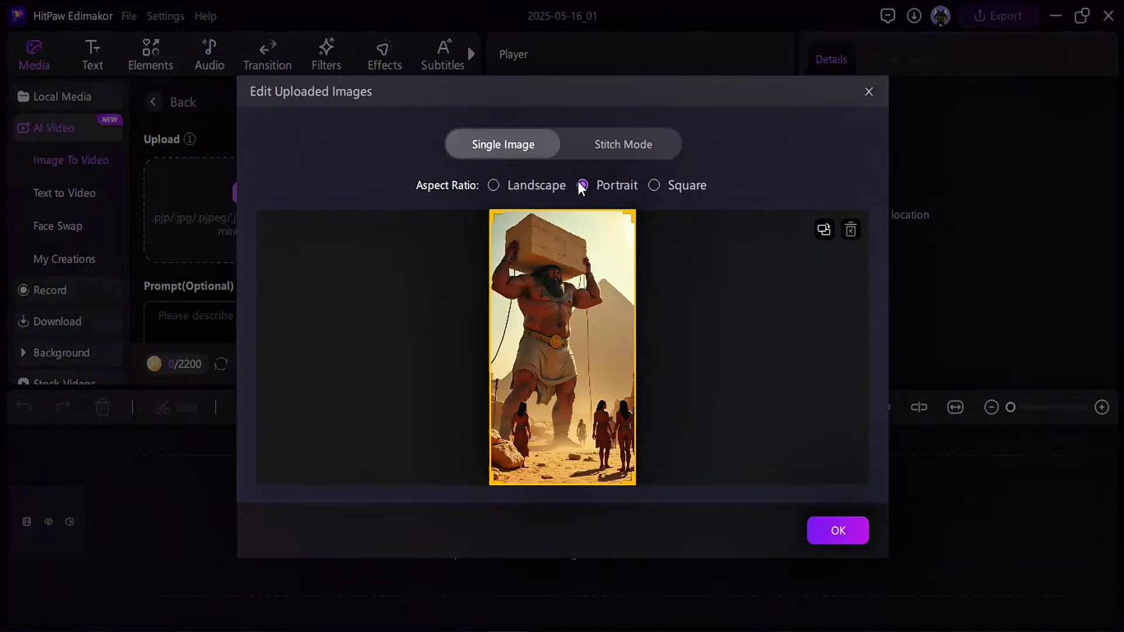
click(836, 531)
Step: Enter the prompt "The big man is walking forward with a stone.", keep the duration at 5S and generate the video
scroll(318, 252, down, 2)
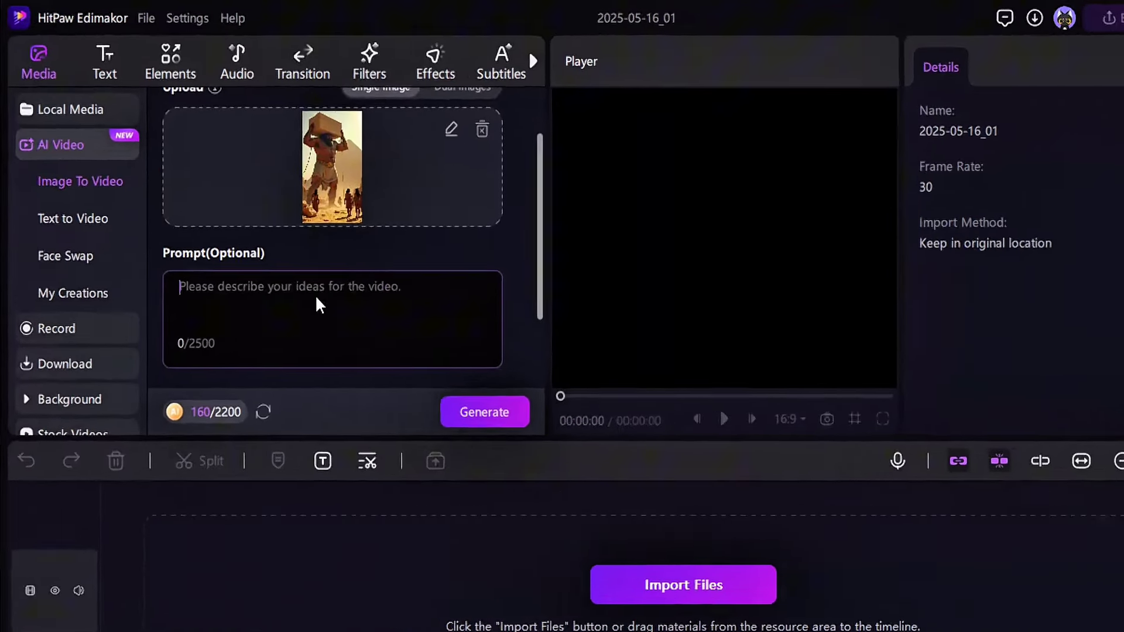
click(174, 256)
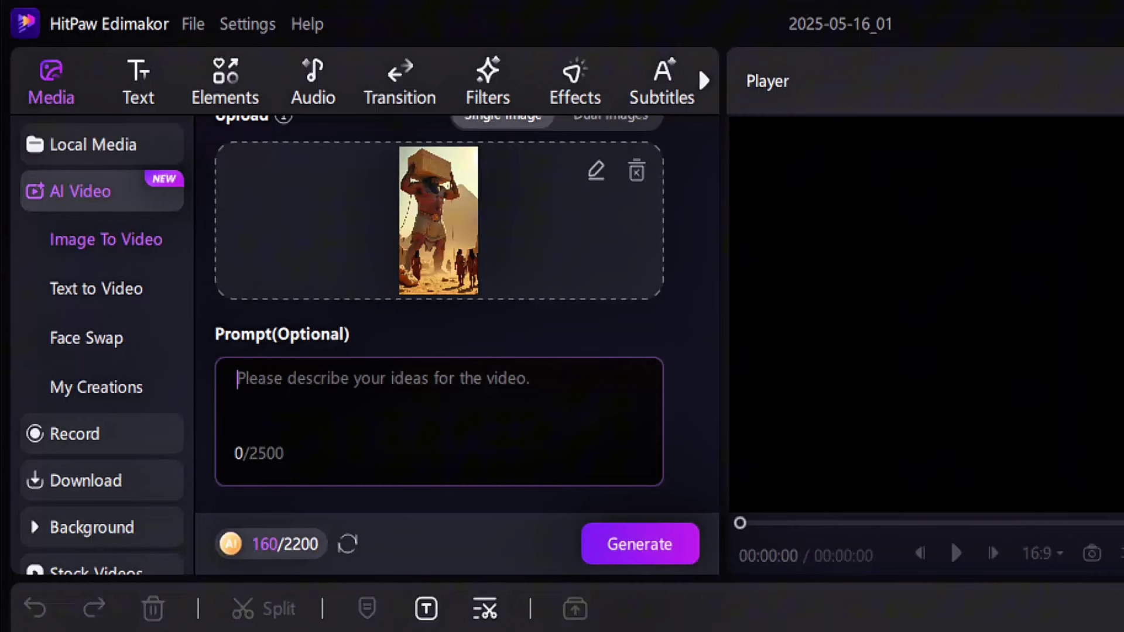
right_click(478, 404)
click(504, 410)
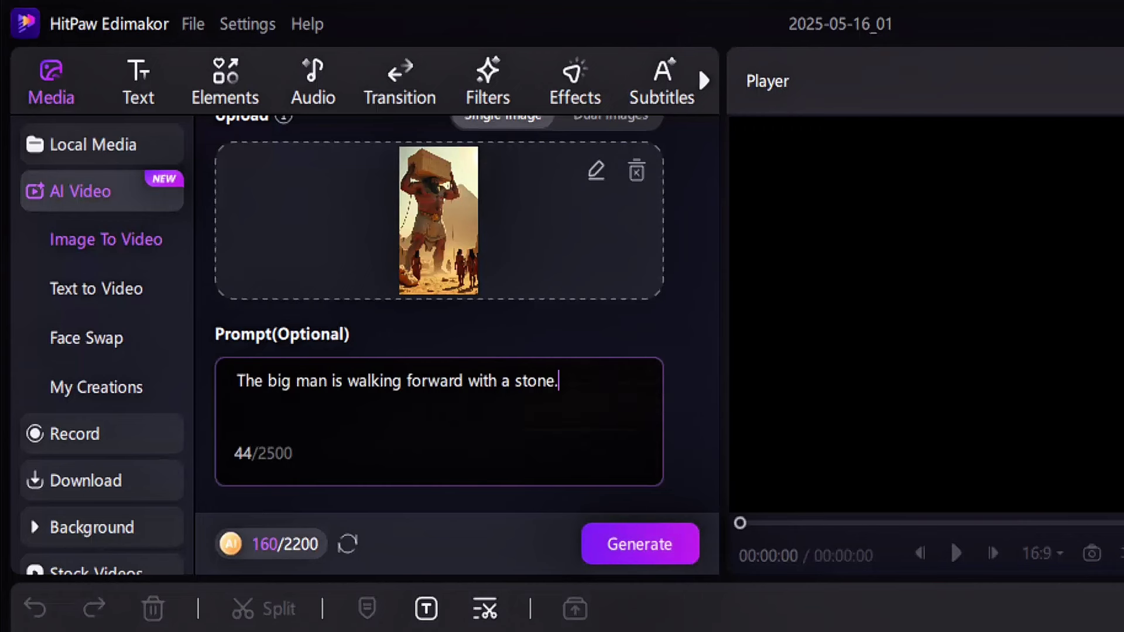
key(ctrl+a)
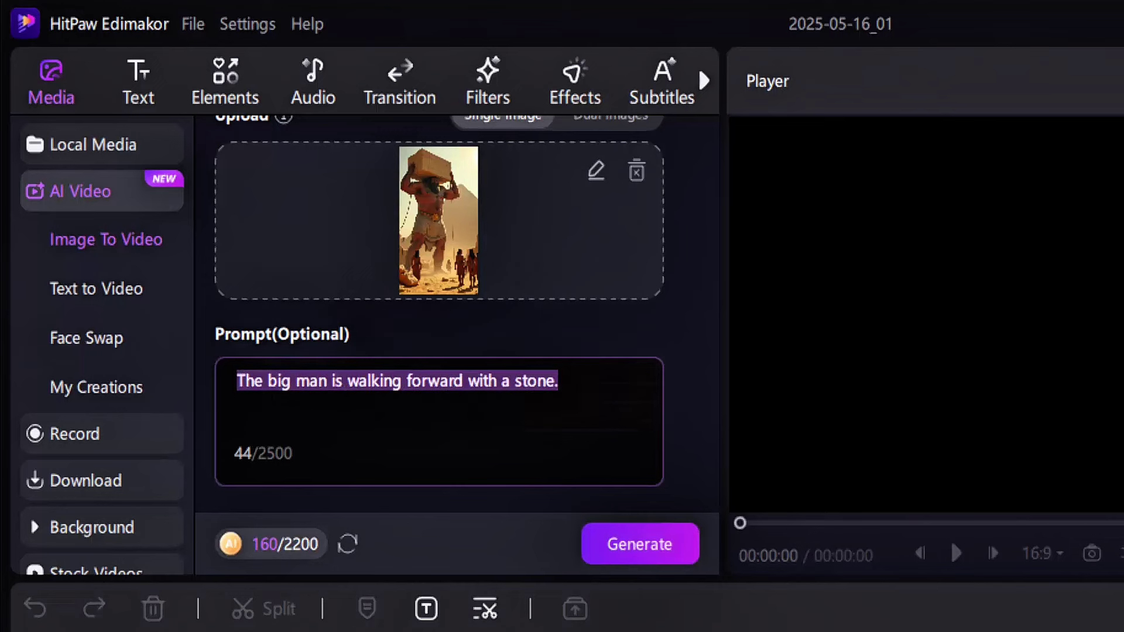
click(585, 391)
scroll(574, 391, down, 2)
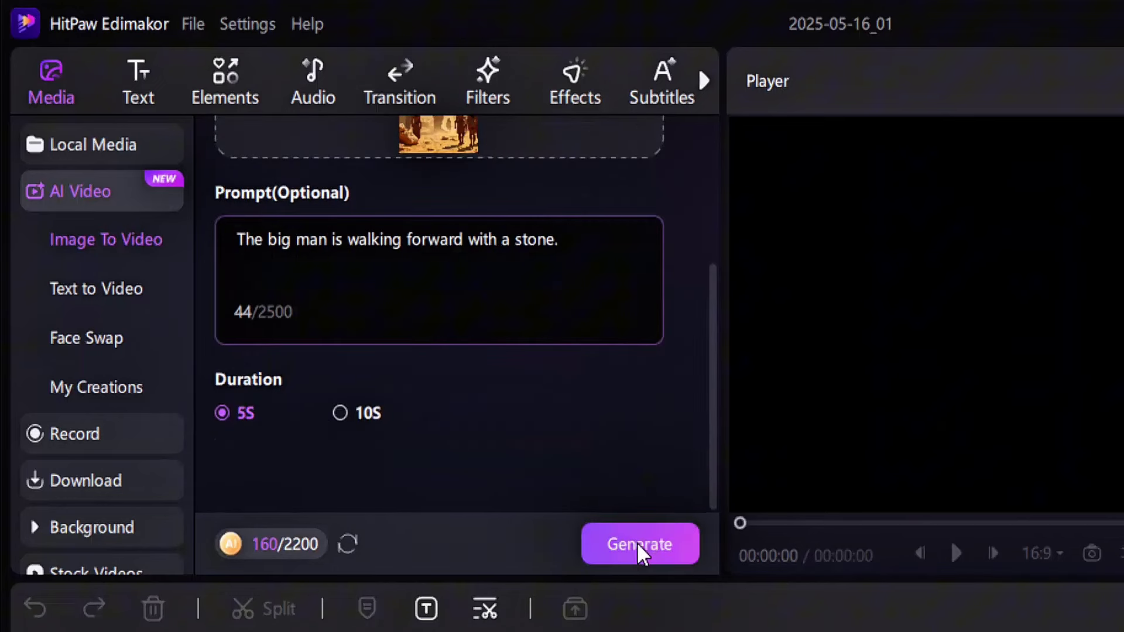
click(640, 545)
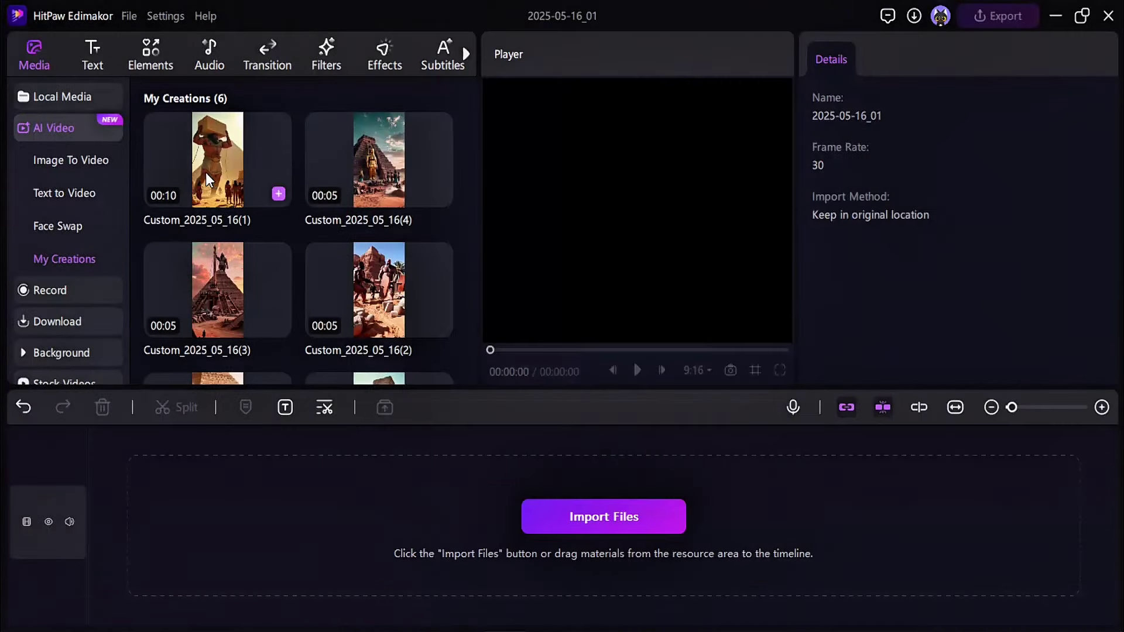
Step: Place the 10-second Custom_2025_05_16(1) on the timeline, followed end to end by the 5-second clips (4), (3), (2) and (1) from My Creations
drag(206, 172, 147, 527)
drag(307, 221, 676, 521)
drag(517, 449, 260, 439)
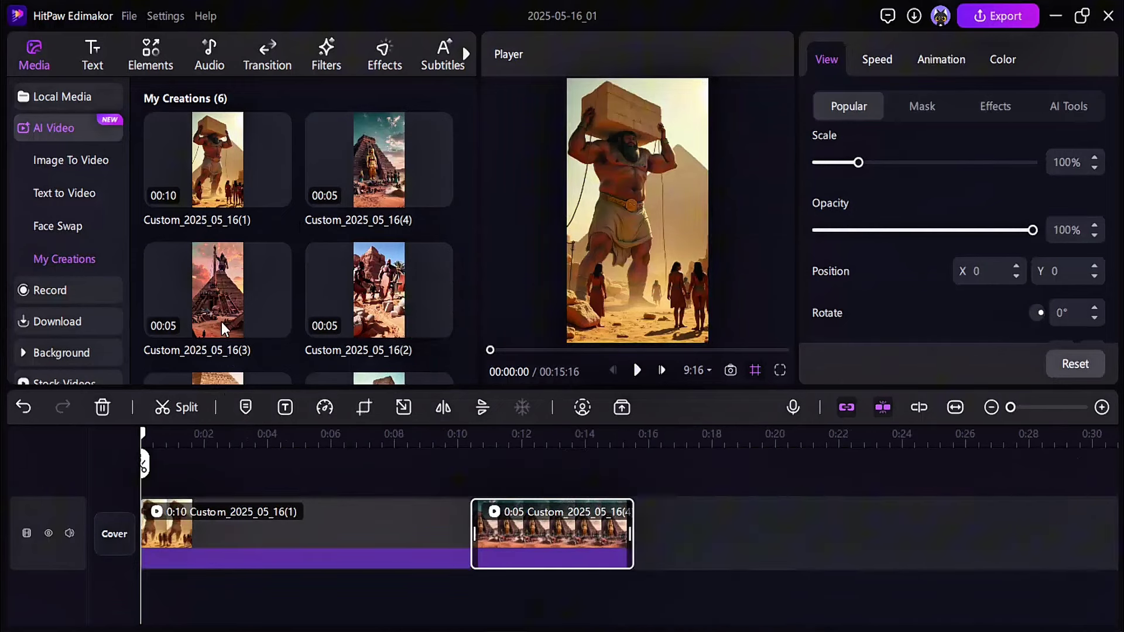
drag(222, 325, 632, 506)
drag(382, 328, 814, 520)
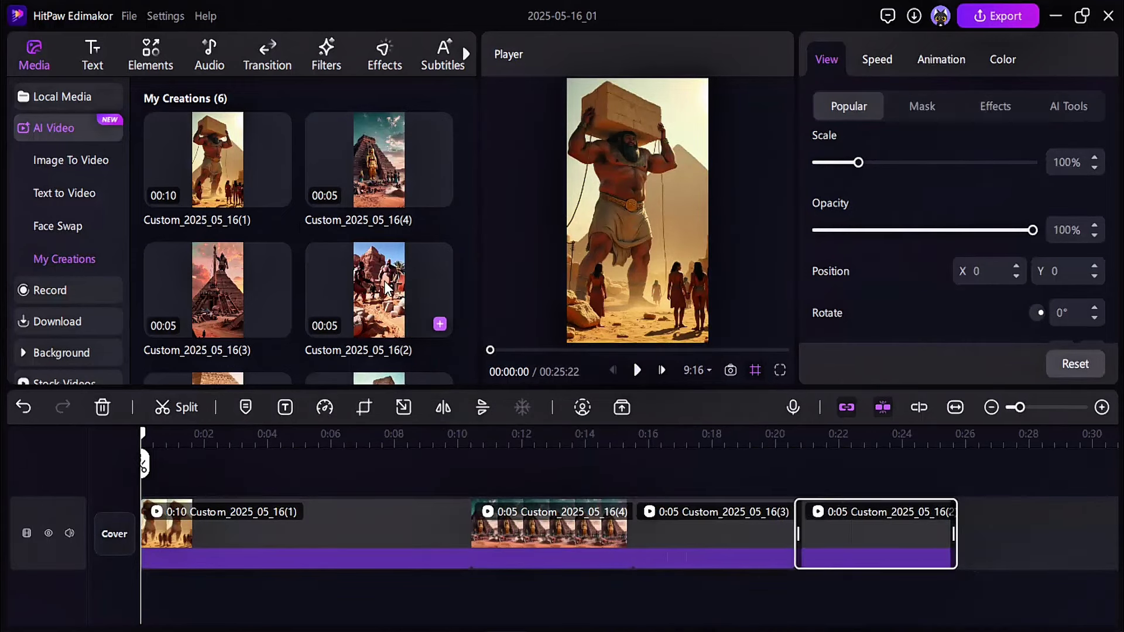
scroll(374, 310, down, 2)
drag(240, 328, 963, 520)
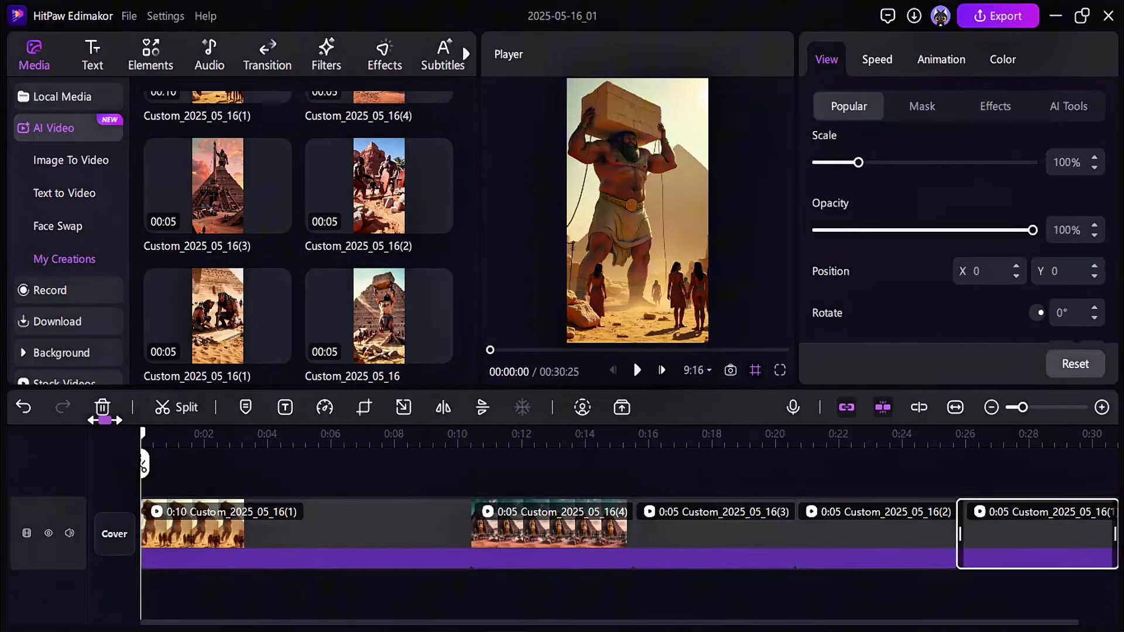
Step: Add another 5-second clip from My Creations to the end of the timeline, and open the text-to-speech audio tool
drag(251, 329, 635, 524)
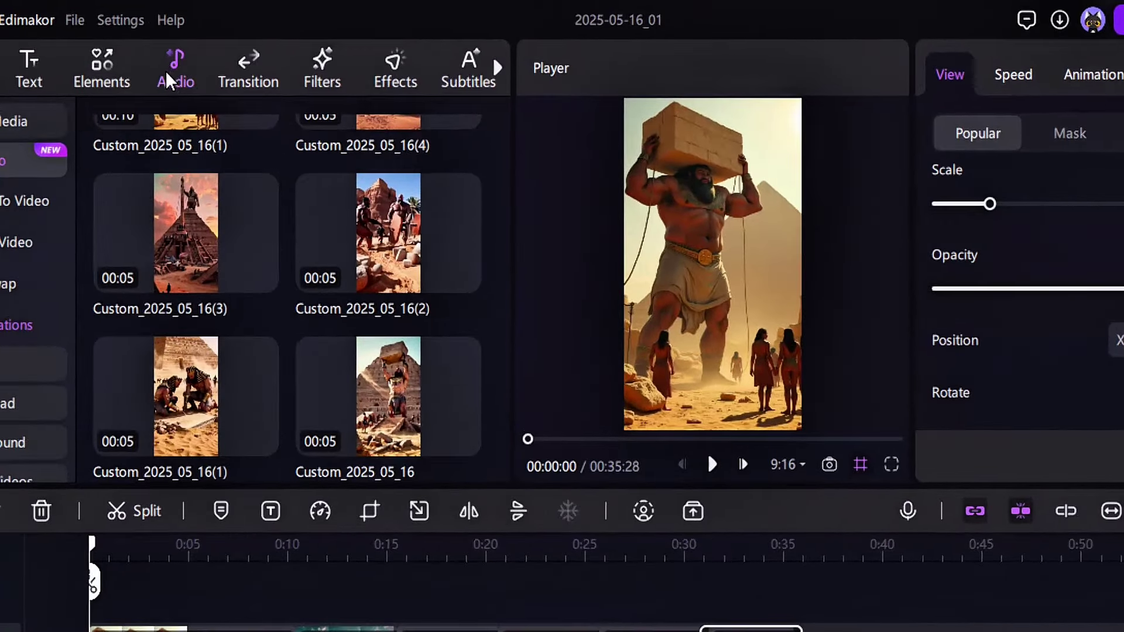
click(169, 81)
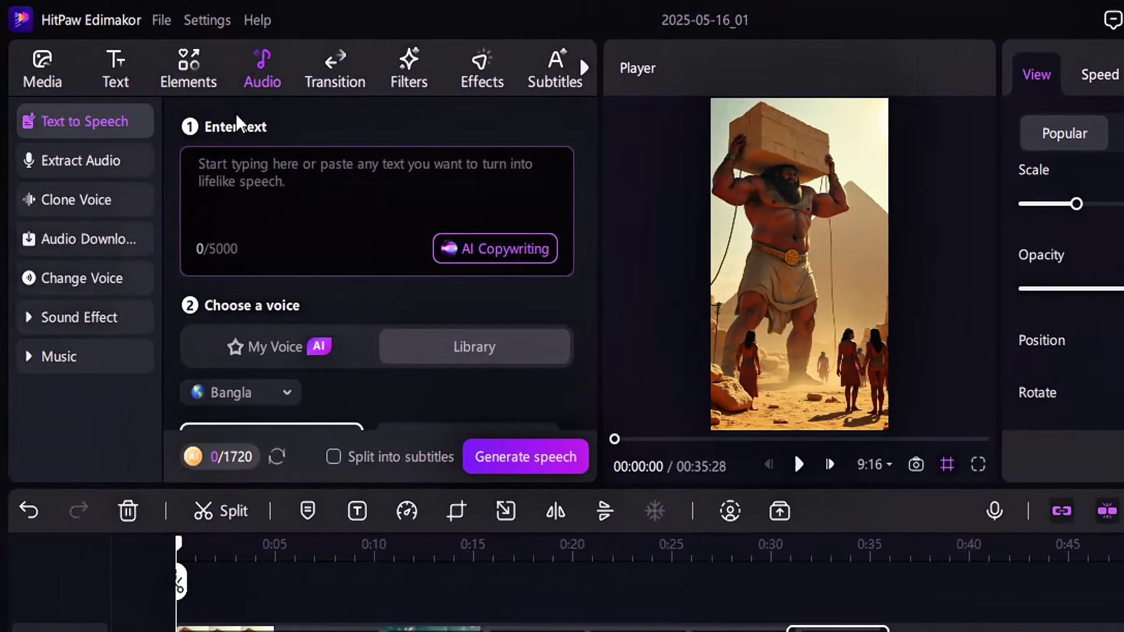
click(232, 165)
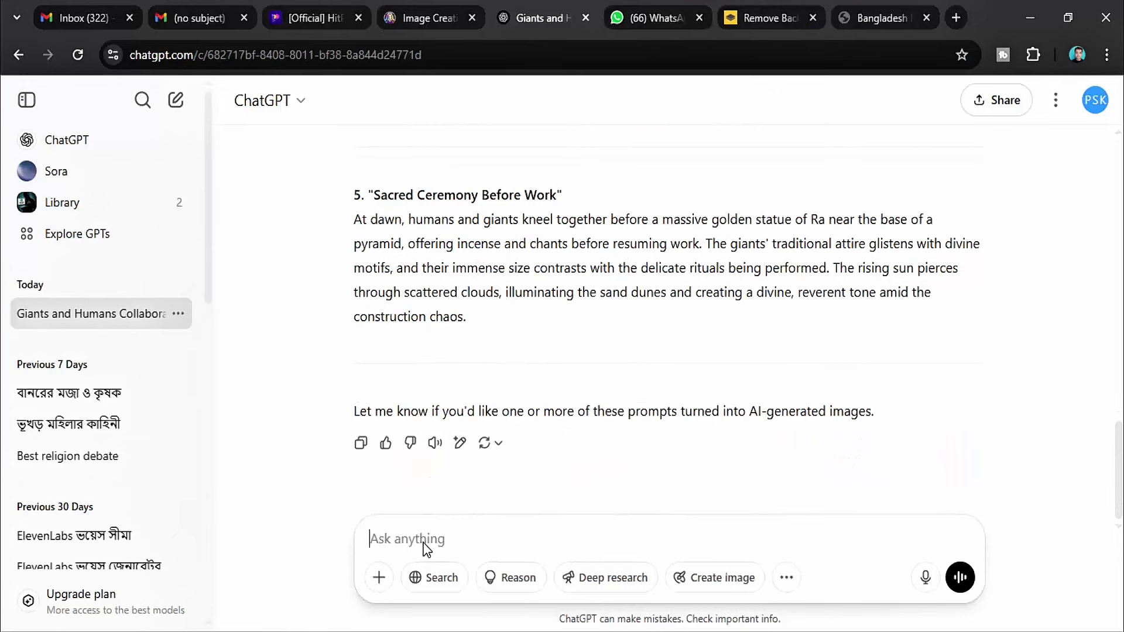
Step: In ChatGPT, submit the prompt "Pyramid কে নিয়ে আমাকে একটি ২০ সেকেন্ডের মধ্যে Story লিখে দিন।"
right_click(425, 549)
click(517, 316)
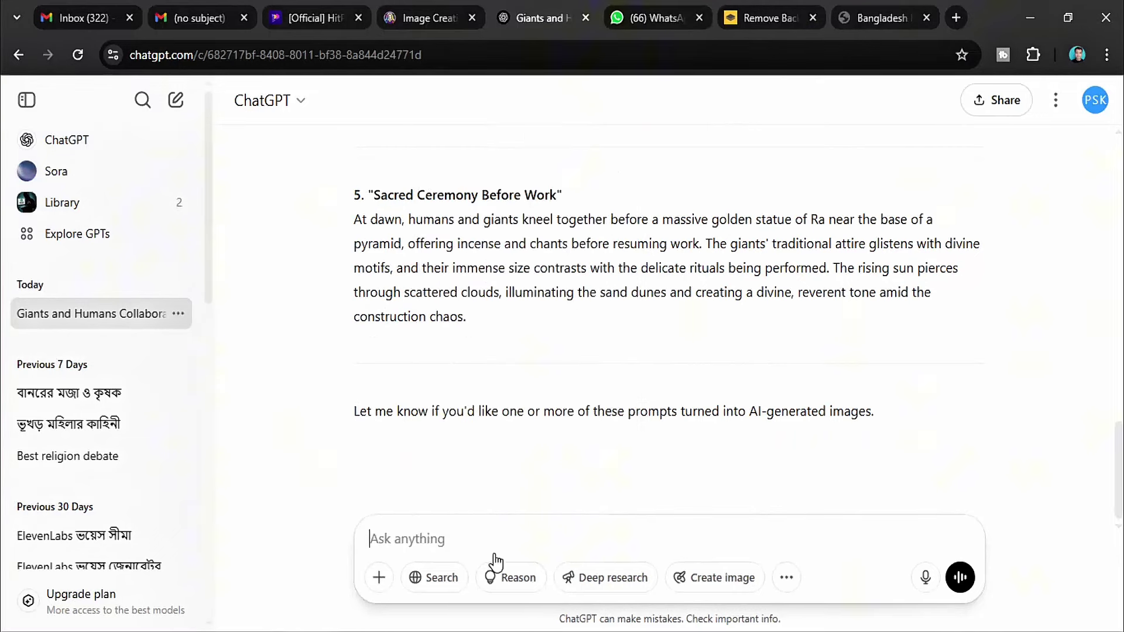
text(Pyramid কে নিয়ে আমাকে একটি ২০ সেকেন্ডের মধ্যে Story লিখে দিন।)
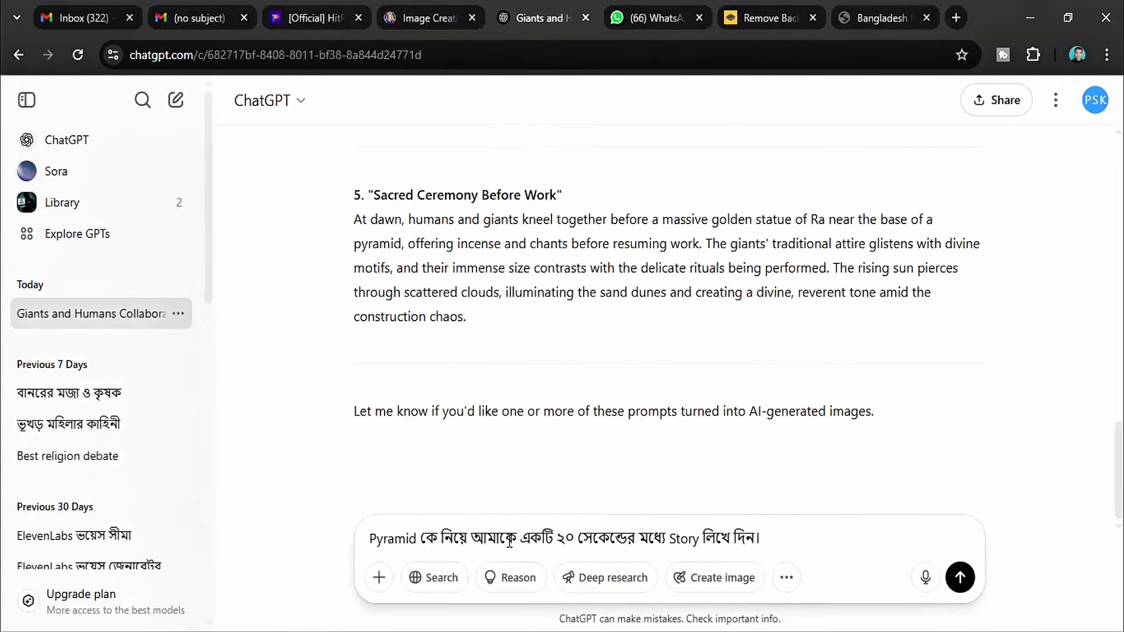
Step: Copy the Bengali story paragraph below the title in ChatGPT's reply and paste it as the text-to-speech text in HitPaw Edimakor
drag(353, 278, 686, 330)
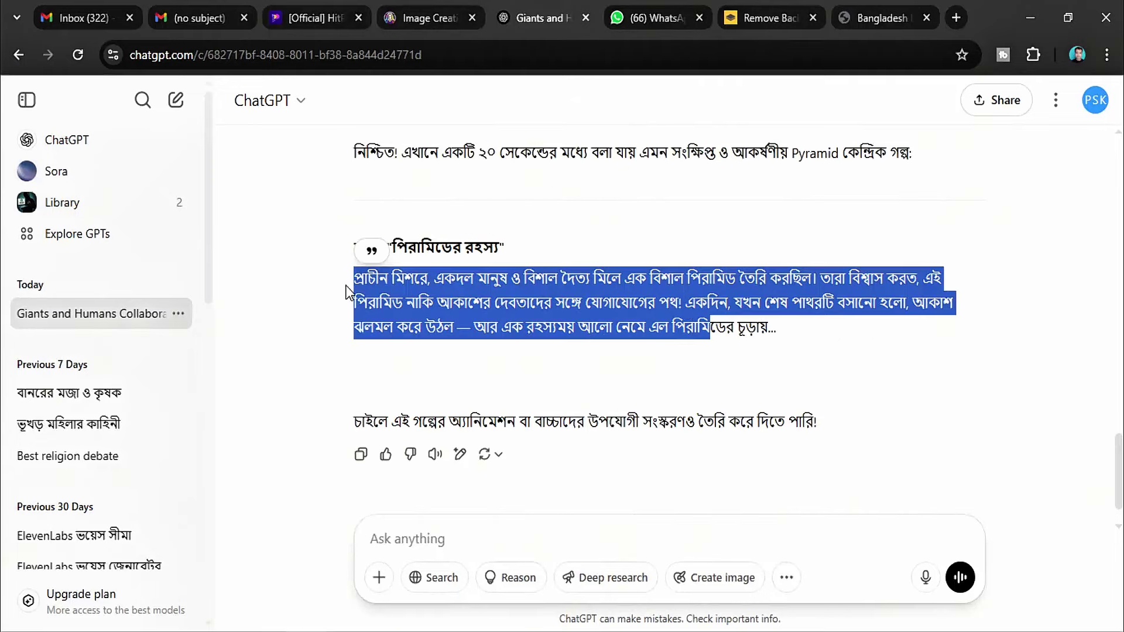
click(350, 291)
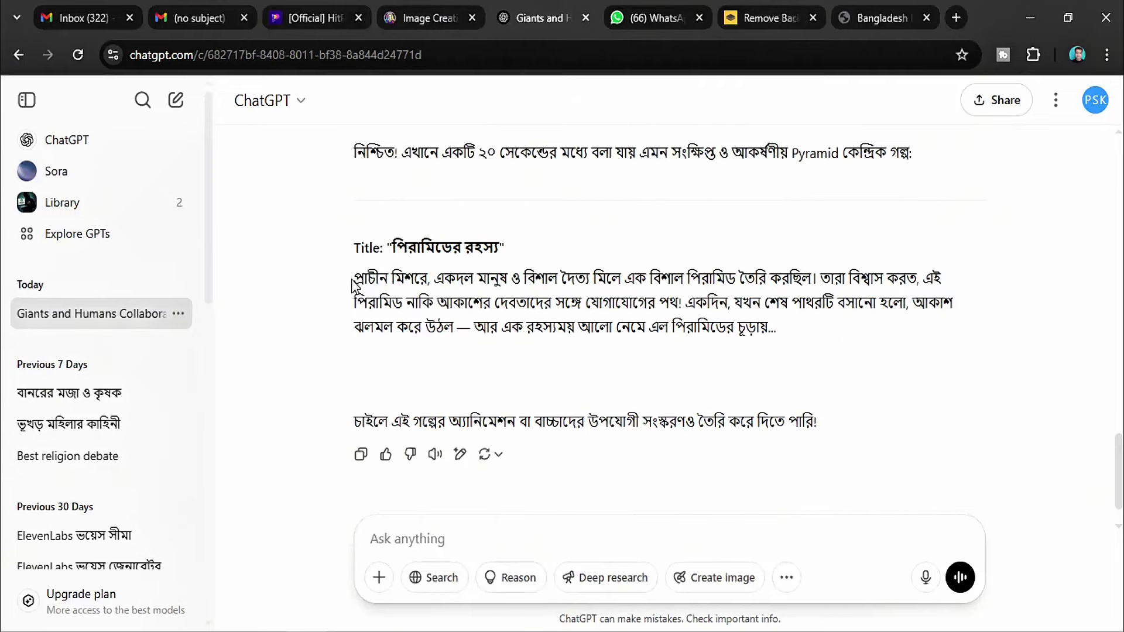
drag(353, 282, 778, 335)
key(ctrl+c)
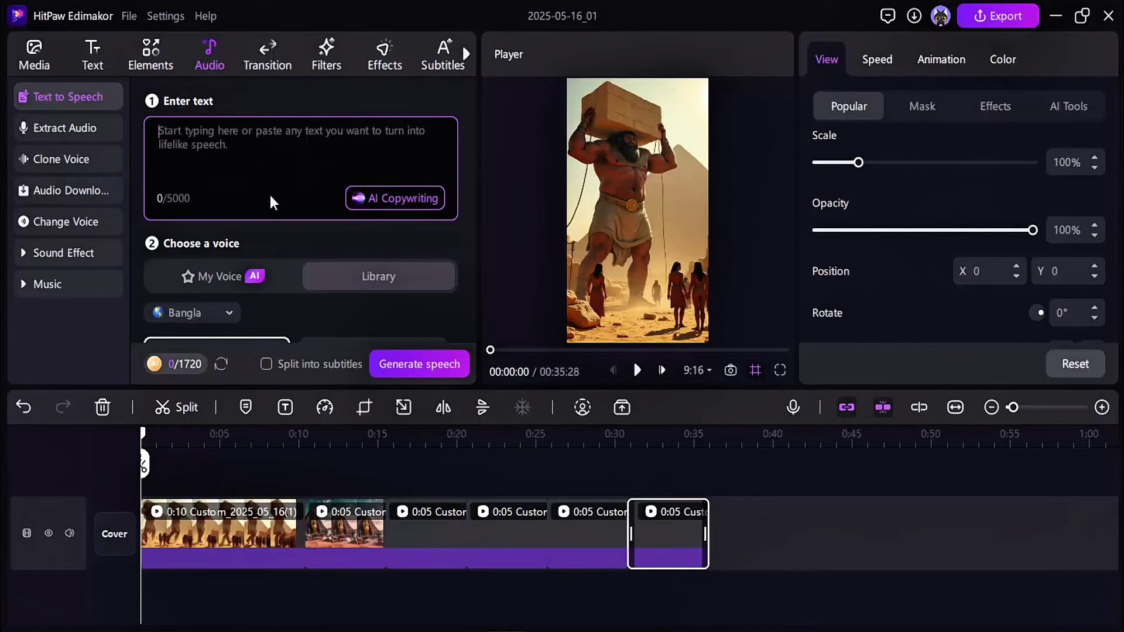
right_click(229, 143)
click(275, 159)
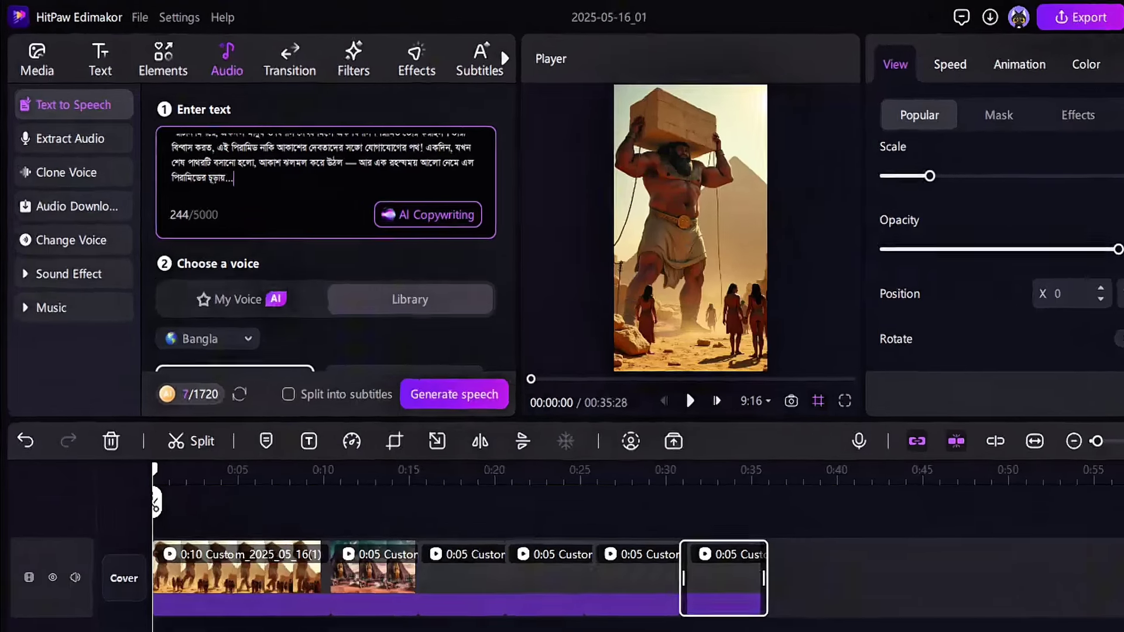
Step: Look through the voice library's language list and choose Bangla as the speech language
scroll(416, 276, down, 5)
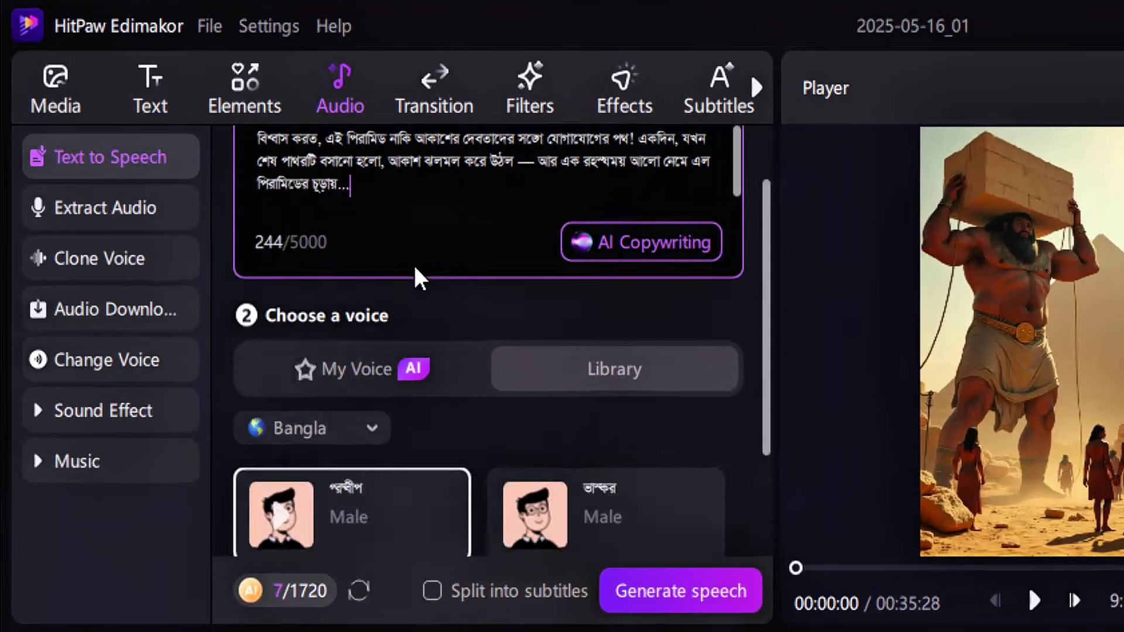
click(324, 283)
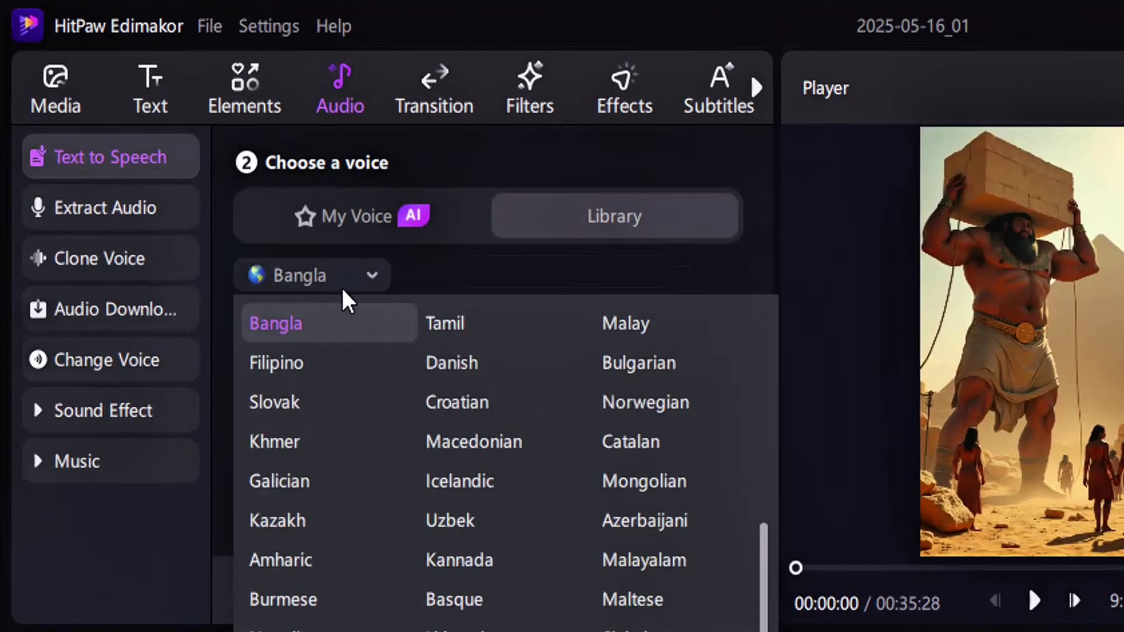
scroll(289, 427, up, 8)
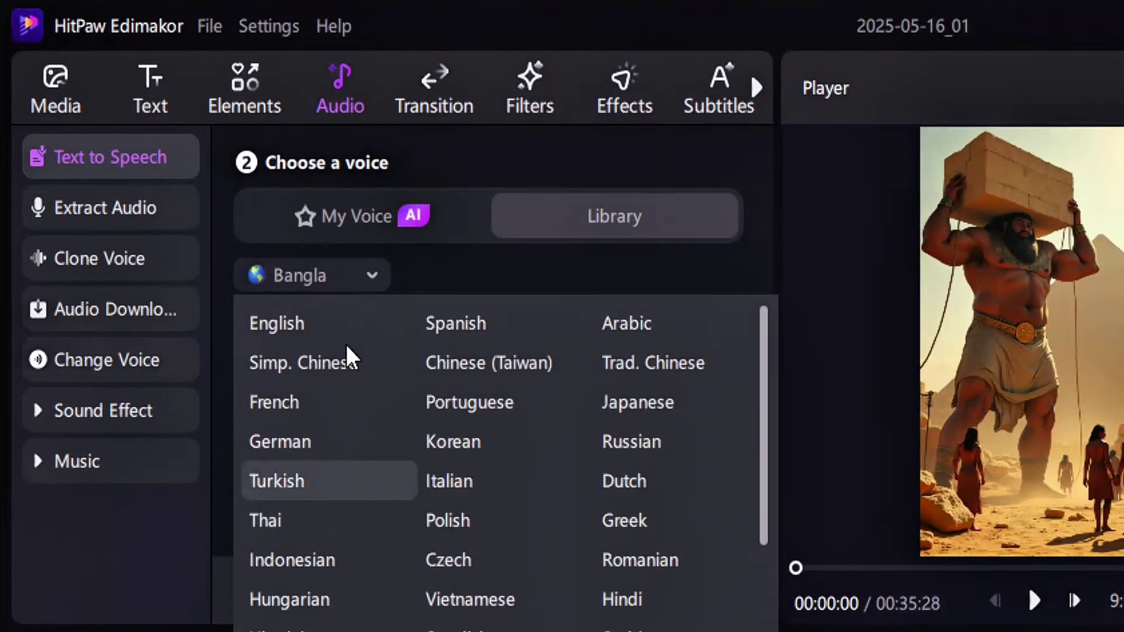
scroll(371, 469, down, 3)
click(375, 629)
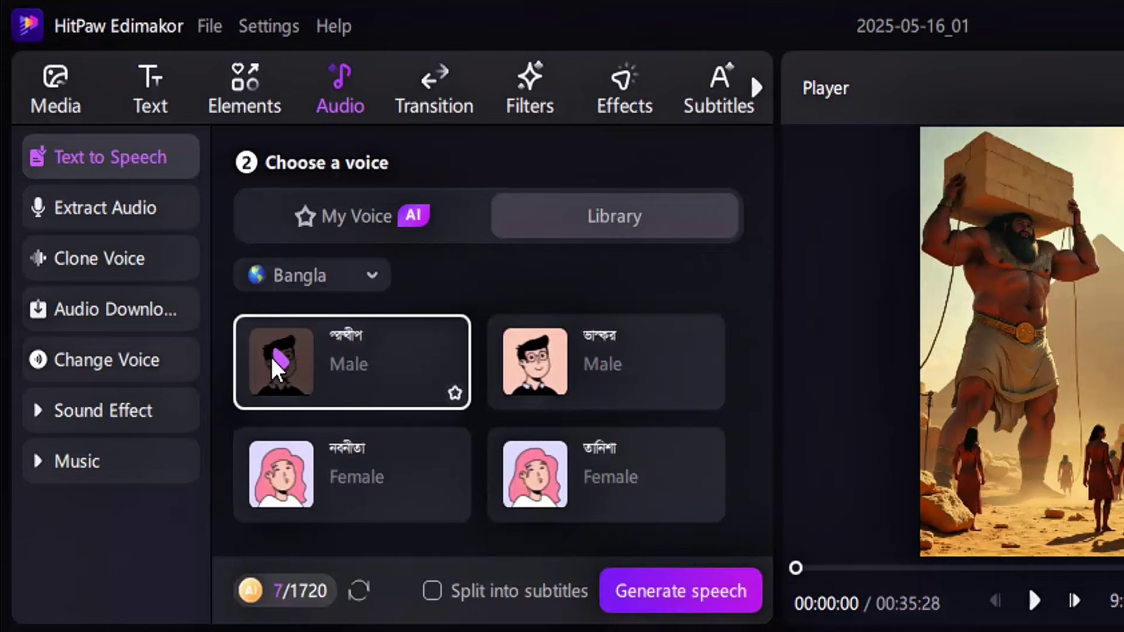
Step: Choose the male voice ভাস্কর, enable splitting into subtitles and generate the speech
scroll(547, 389, up, 5)
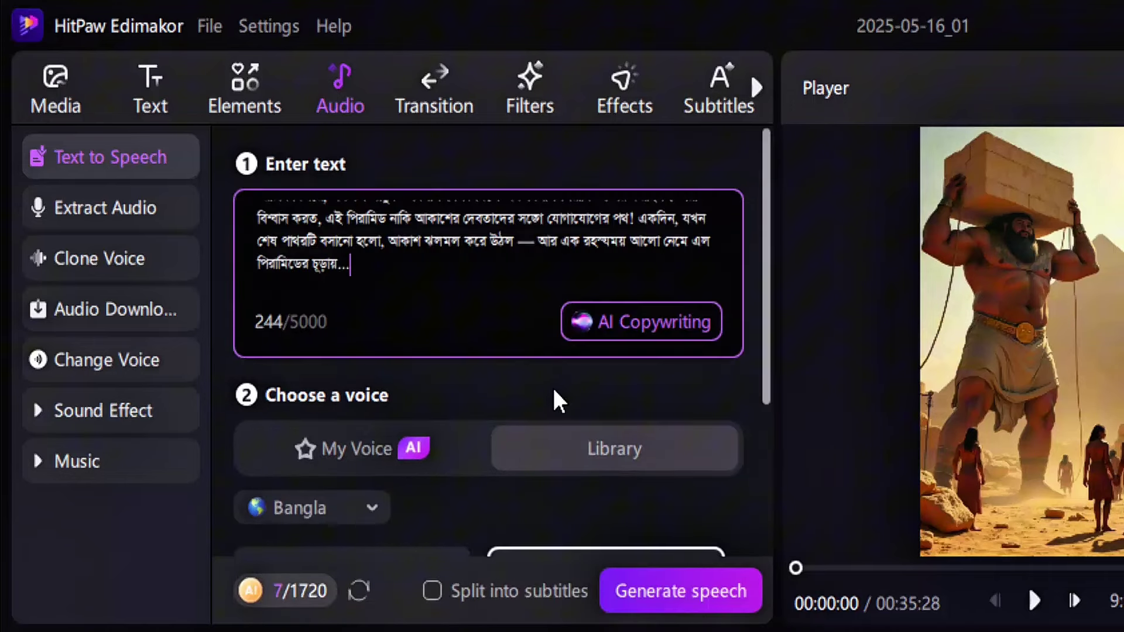
scroll(553, 390, down, 5)
scroll(380, 281, up, 3)
scroll(380, 281, down, 3)
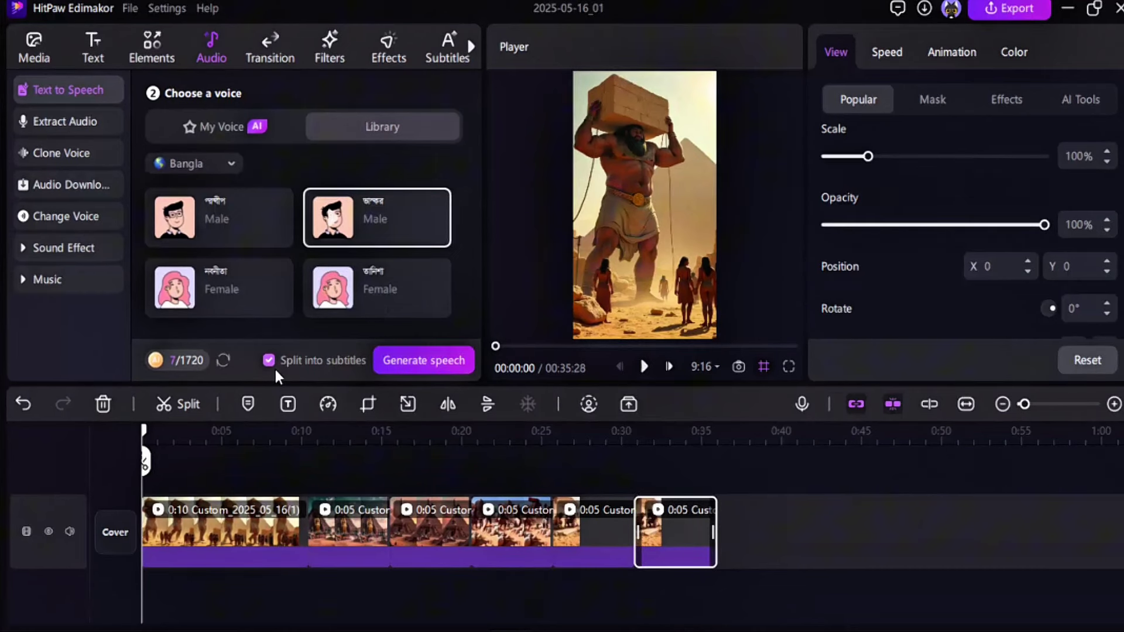
click(419, 361)
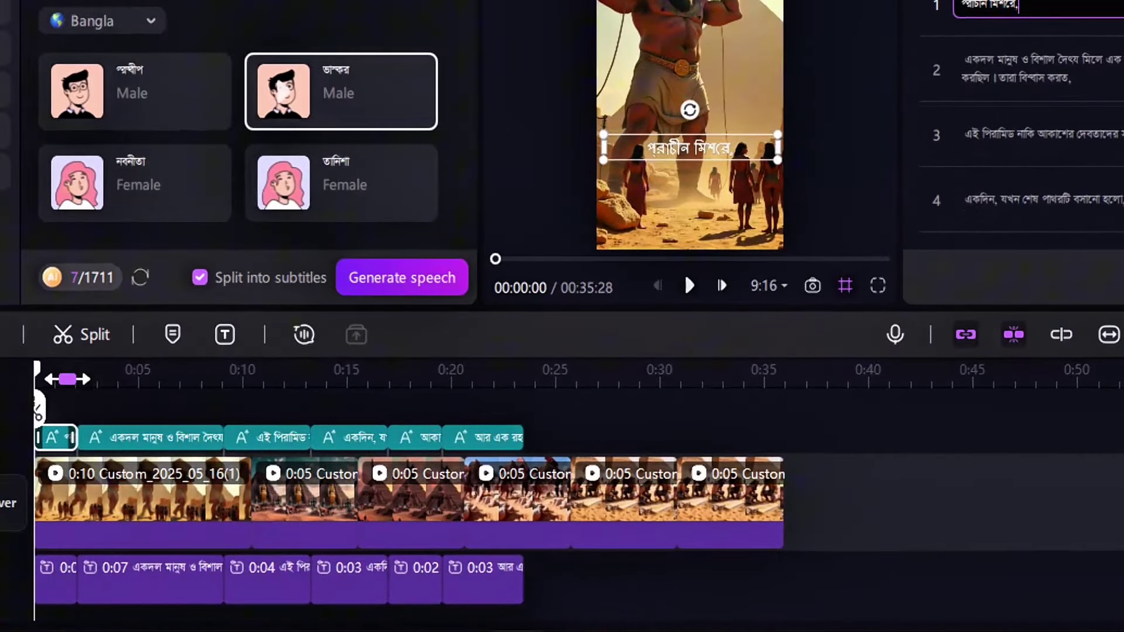
Step: Select the generated subtitles on the timeline and apply the Still style with black text on a yellow box
drag(564, 431, 27, 425)
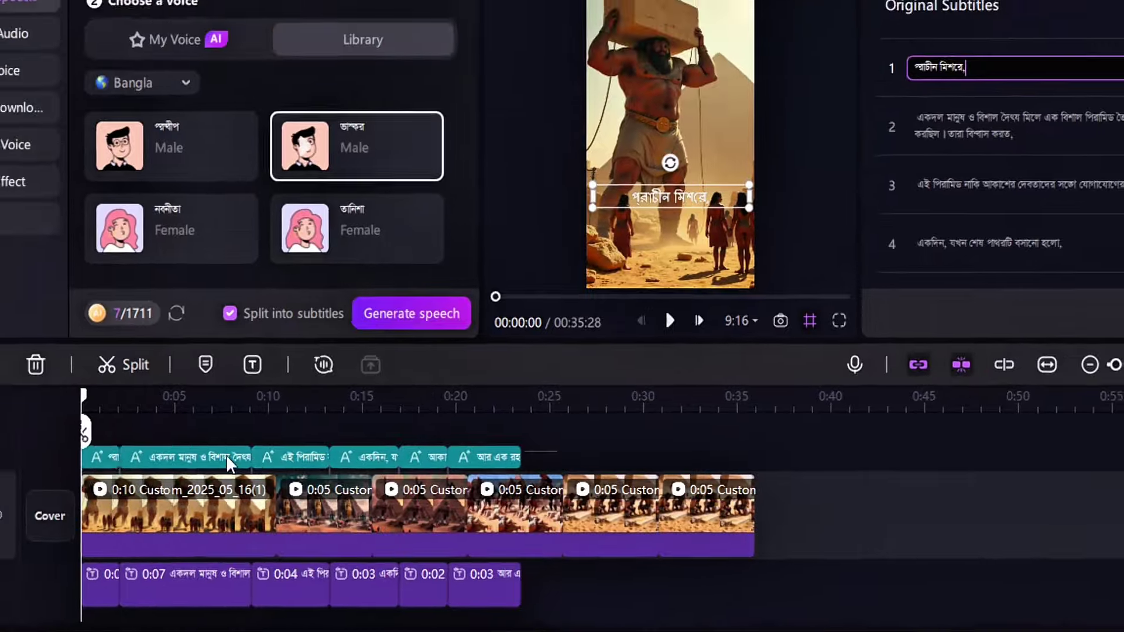
drag(129, 469, 125, 471)
click(909, 41)
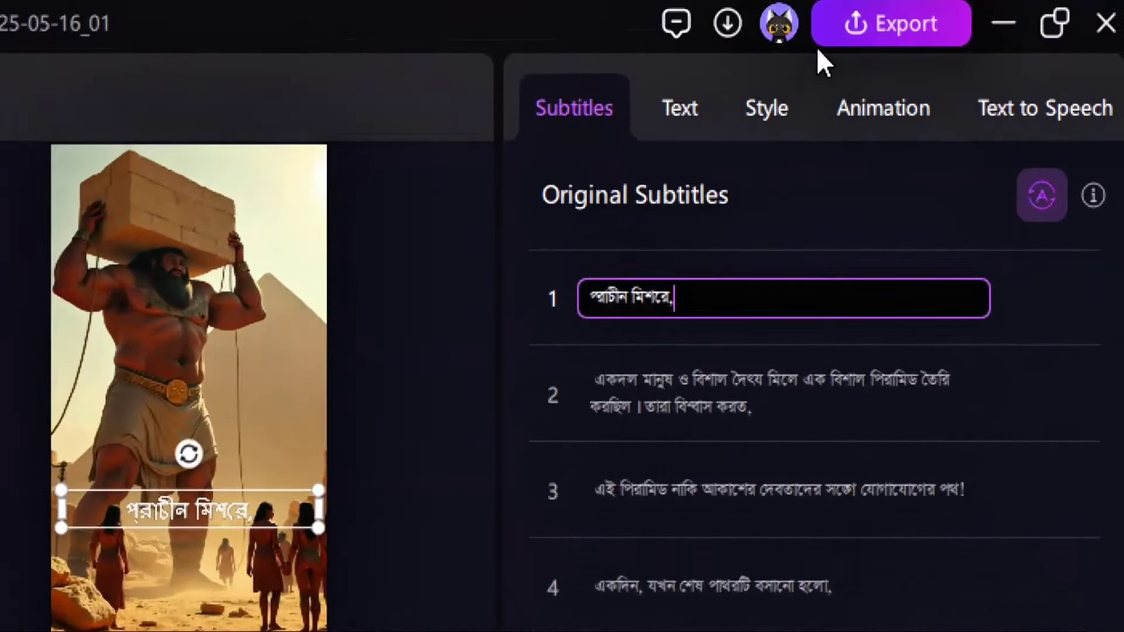
click(772, 109)
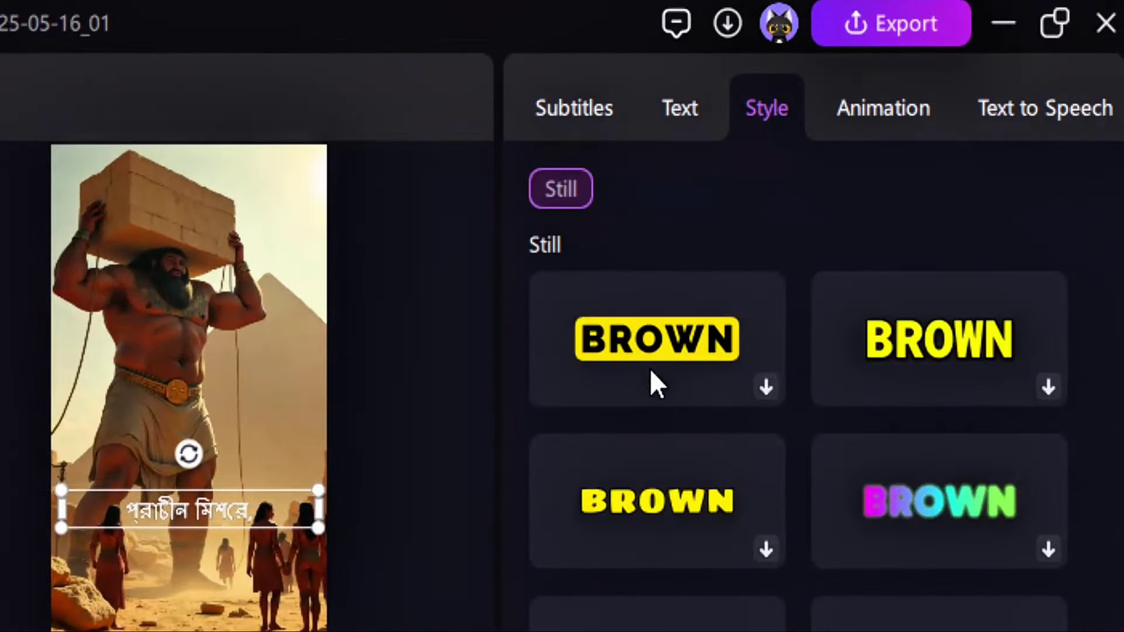
click(691, 388)
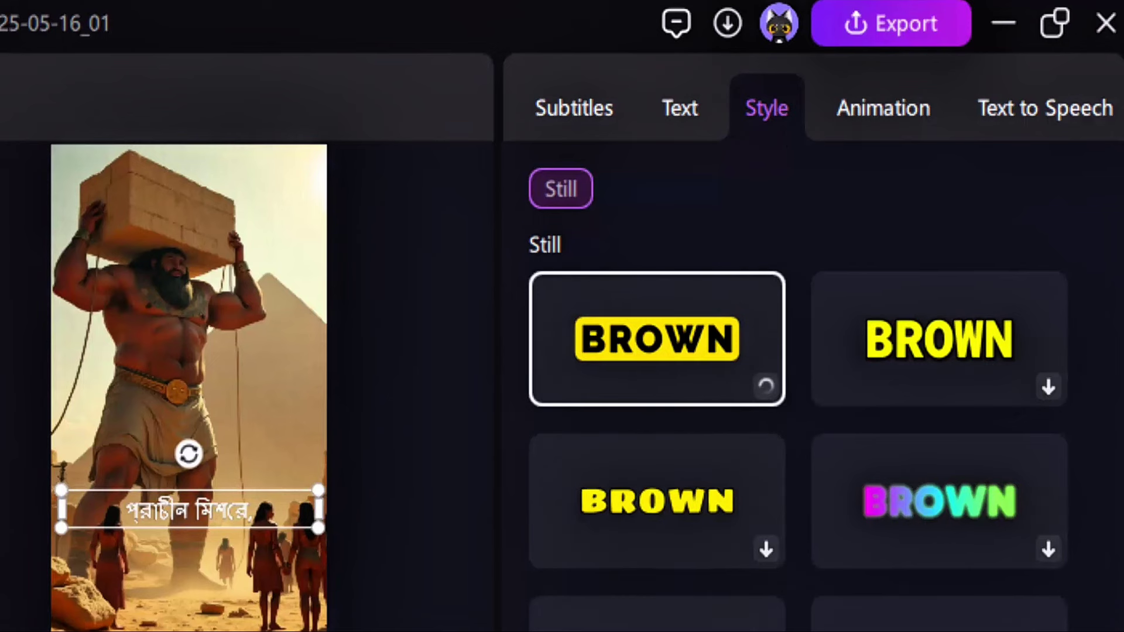
Step: Try the Still subtitle style with white text on a crimson box and browse the remaining styles
scroll(919, 369, down, 5)
scroll(908, 482, up, 1)
click(946, 492)
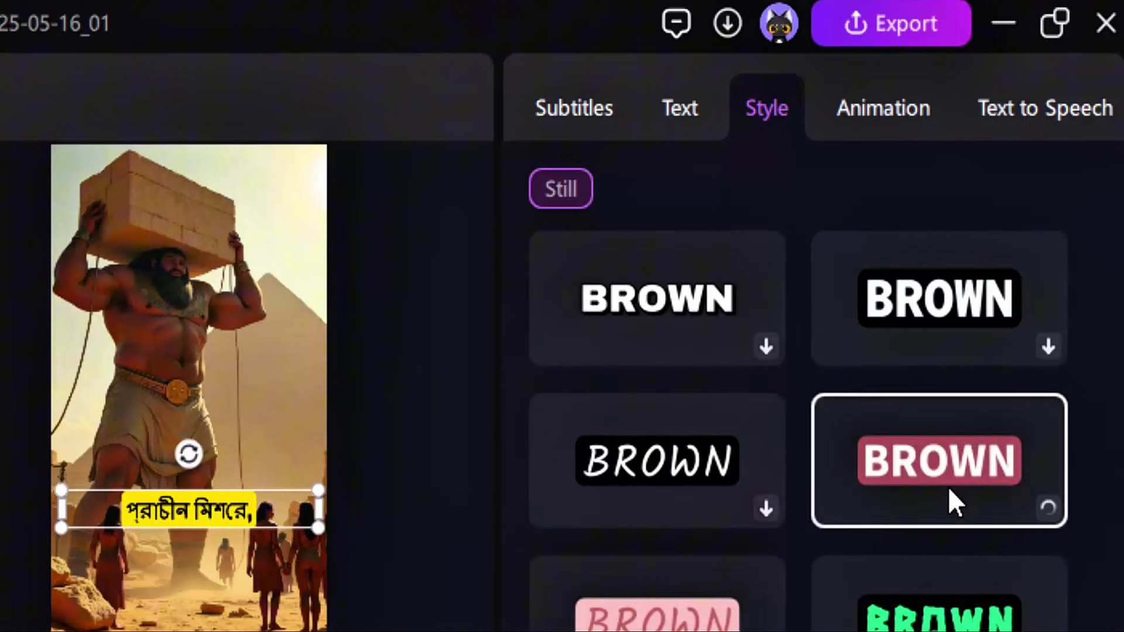
scroll(761, 595, down, 5)
scroll(872, 515, up, 2)
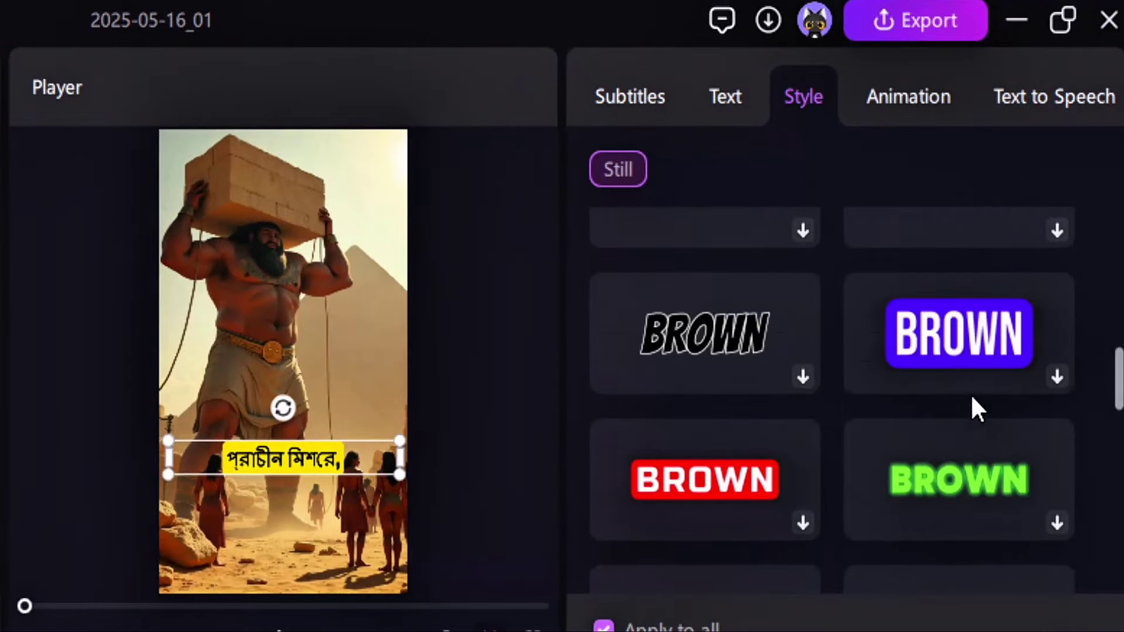
Step: Browse the entrance animations for the subtitles and apply the Typing animation to the first one
click(883, 108)
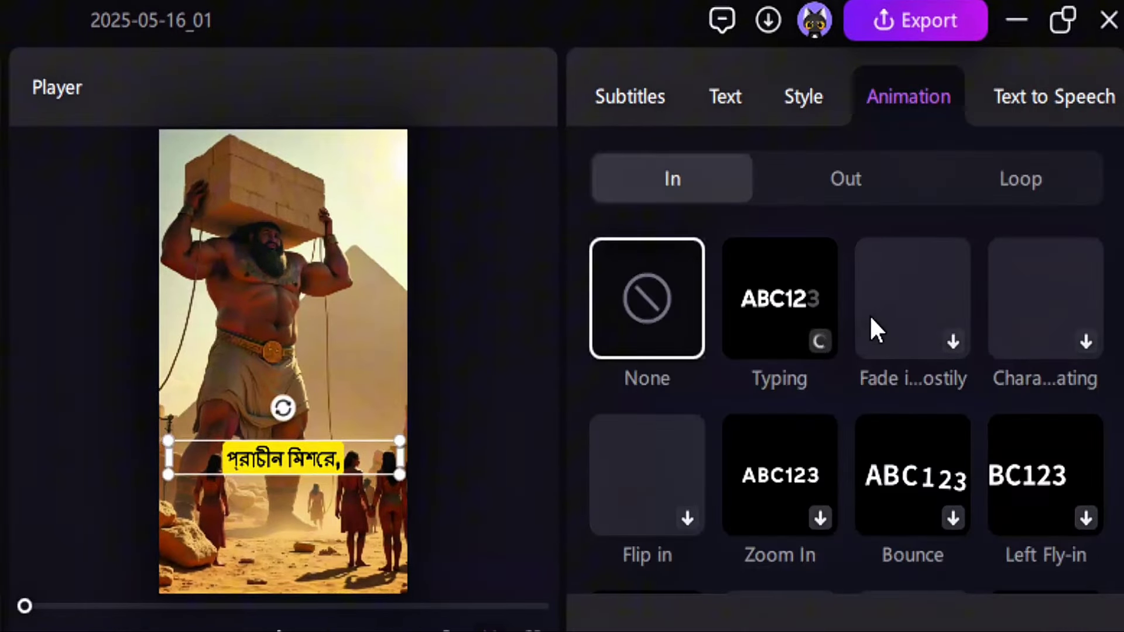
scroll(802, 445, down, 1)
scroll(805, 410, up, 1)
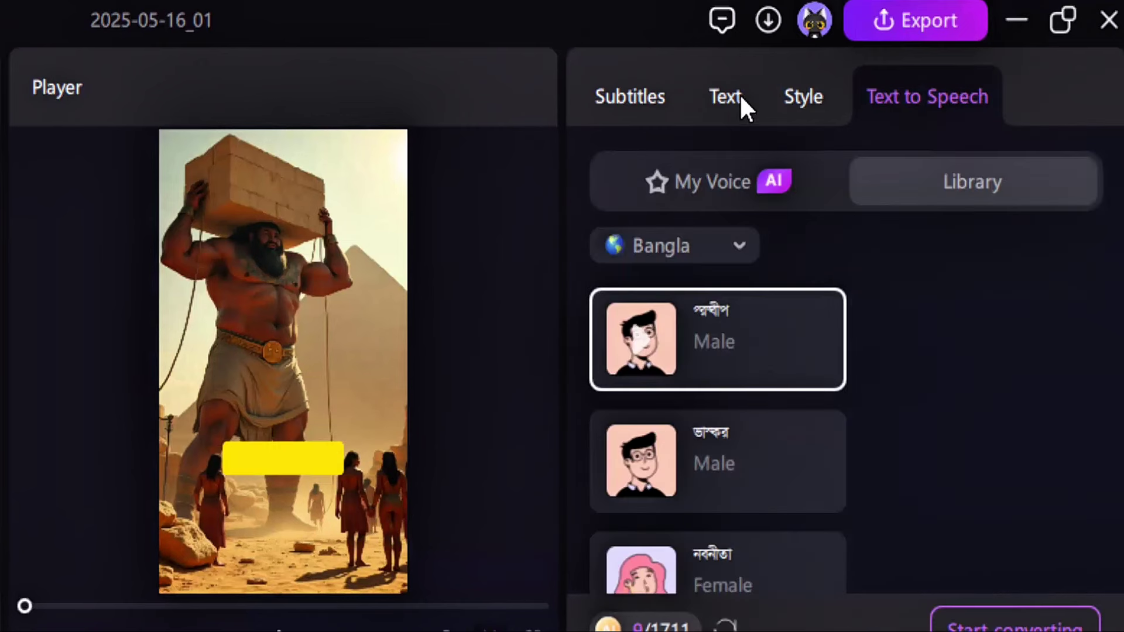
Step: Review the subtitle text and style settings, and check the first two entries of the original subtitle list
click(744, 108)
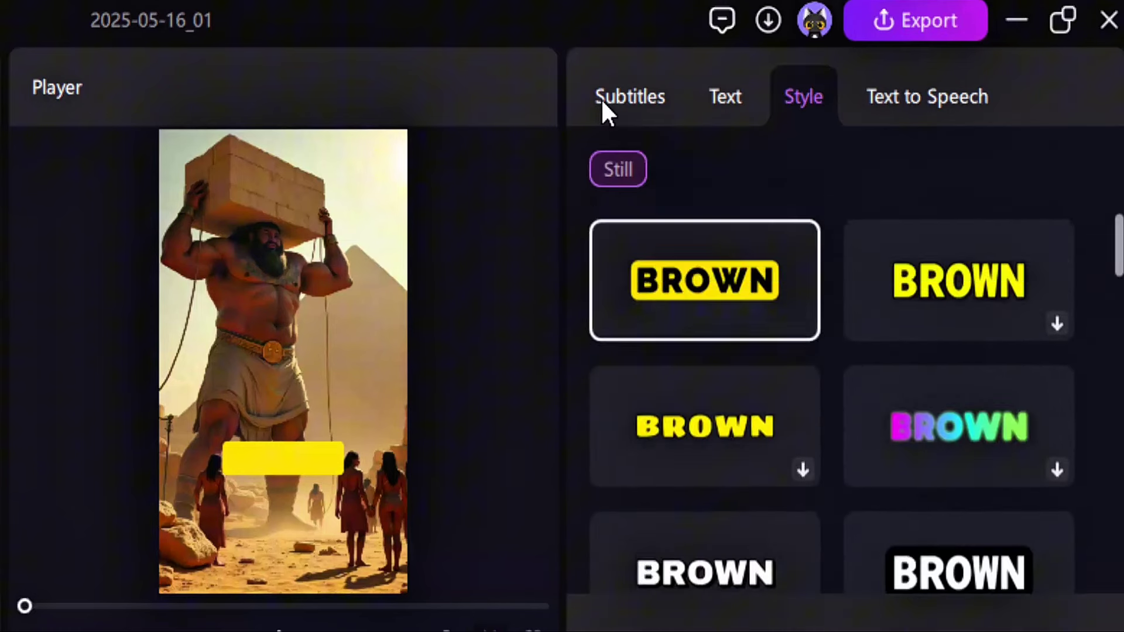
click(603, 106)
click(713, 276)
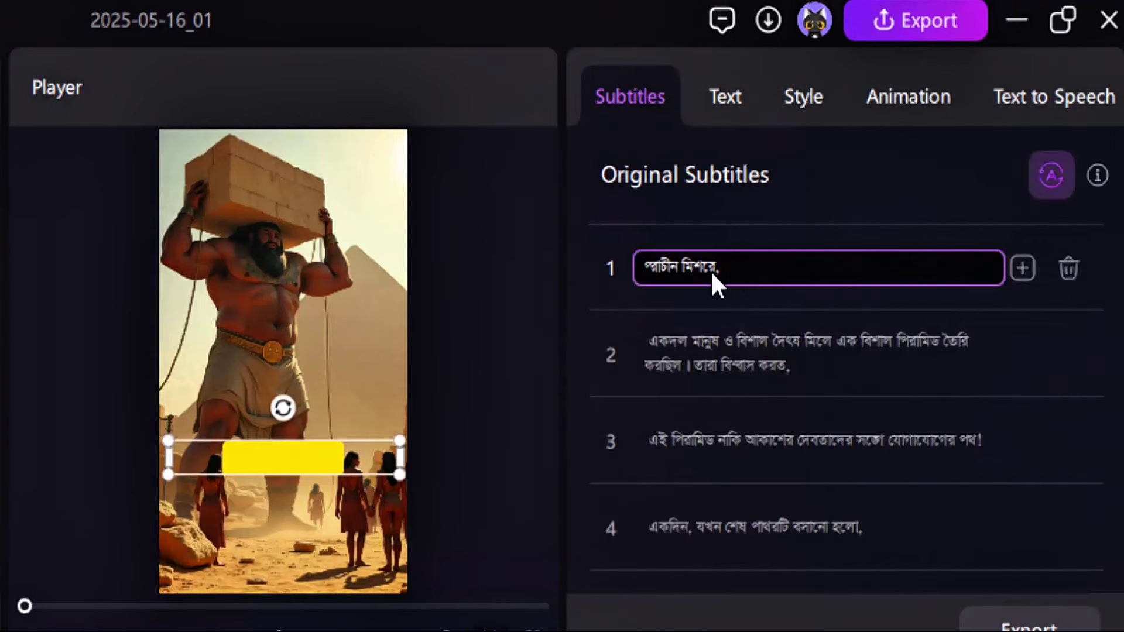
click(794, 366)
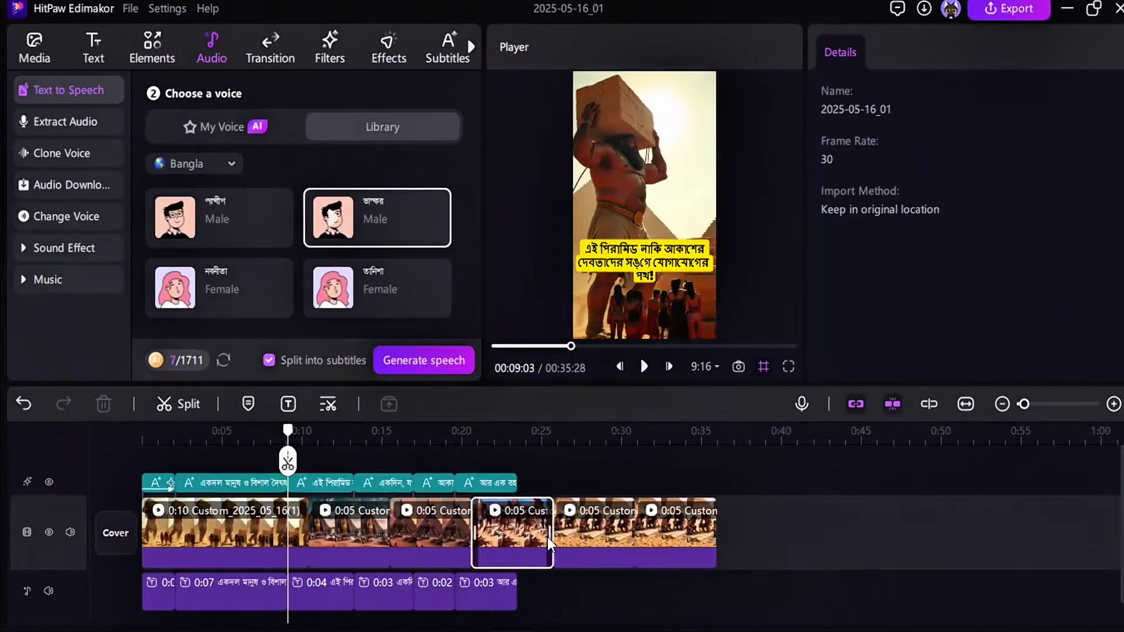
Step: Trim the first four video clips to about 2, 3, 2 and 4 seconds so the footage matches the voiceover's length
mouse_move(301, 532)
mouse_down()
mouse_move(188, 534)
mouse_move(288, 535)
mouse_up()
drag(367, 535, 353, 535)
click(428, 539)
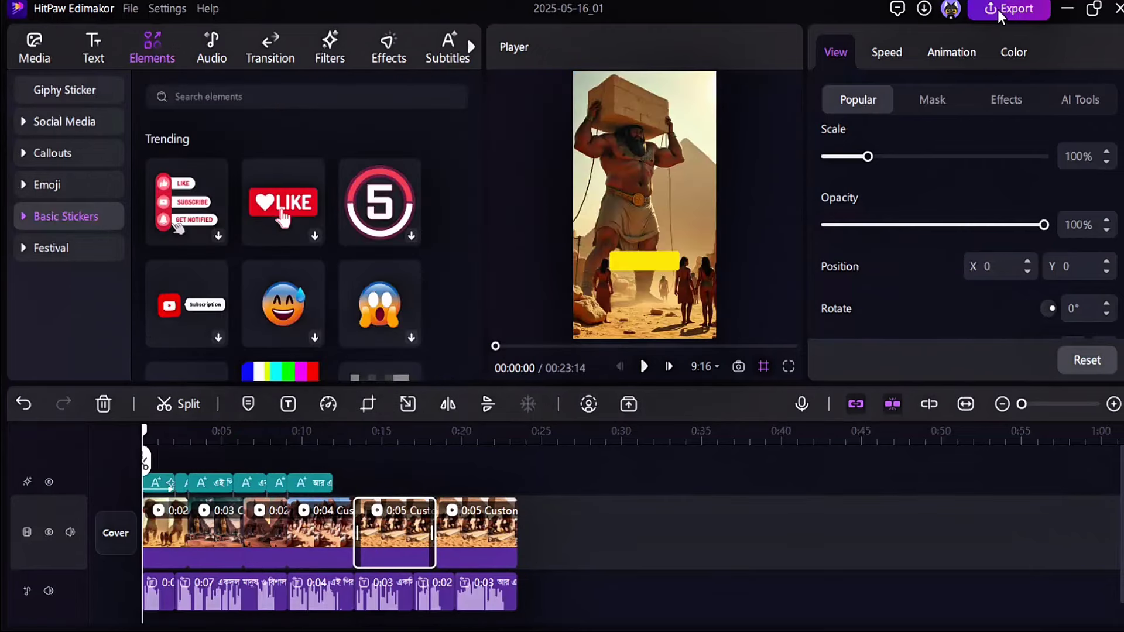
Step: Check the format, resolution and frame rate options, and export the video as MP4 at 1080P, H264 and 30 fps
click(999, 10)
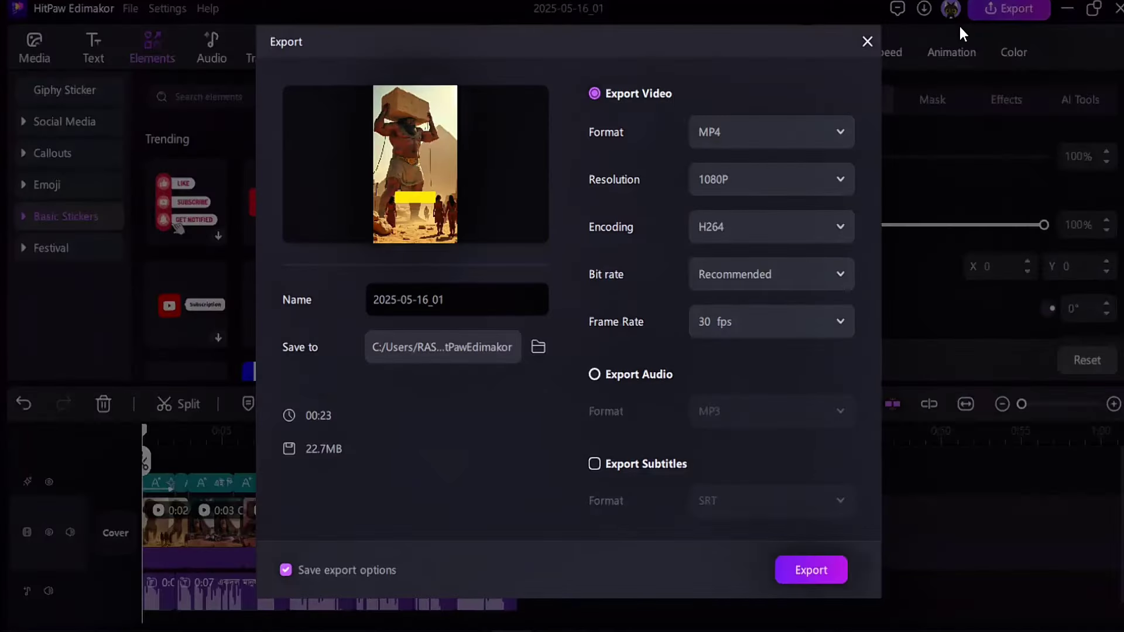
click(780, 129)
click(778, 128)
click(770, 180)
click(770, 180)
click(790, 322)
click(792, 322)
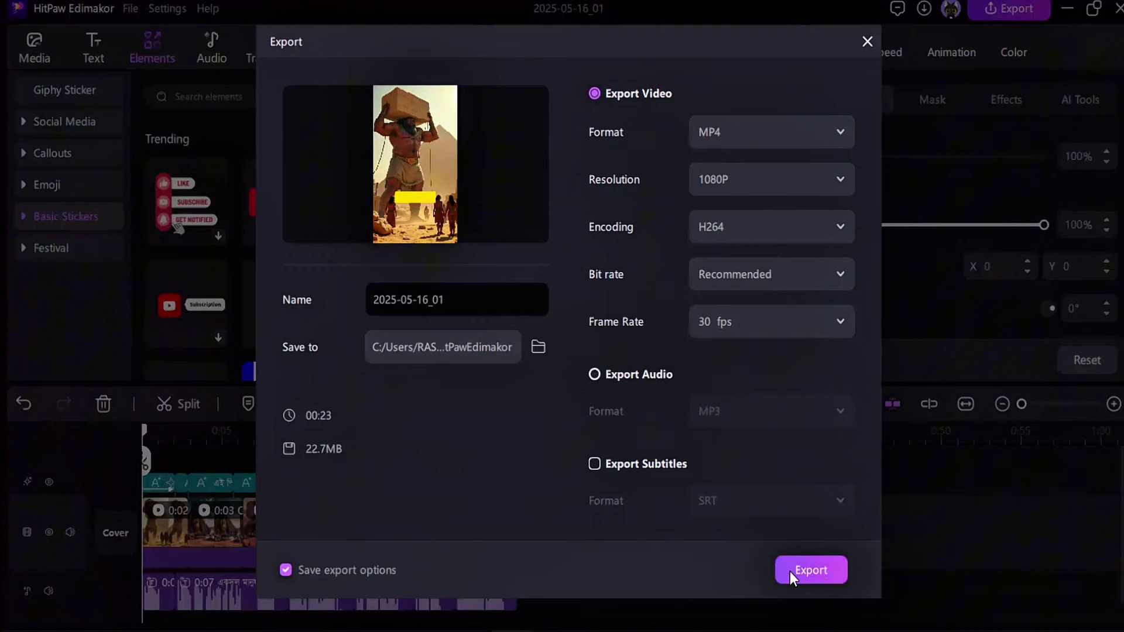
click(811, 570)
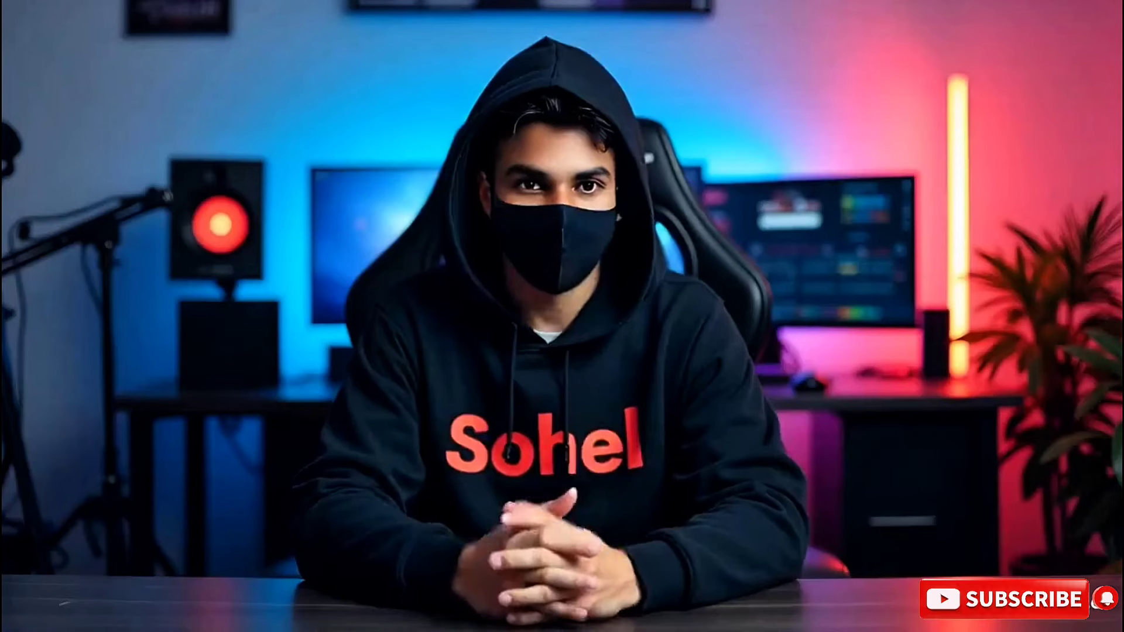